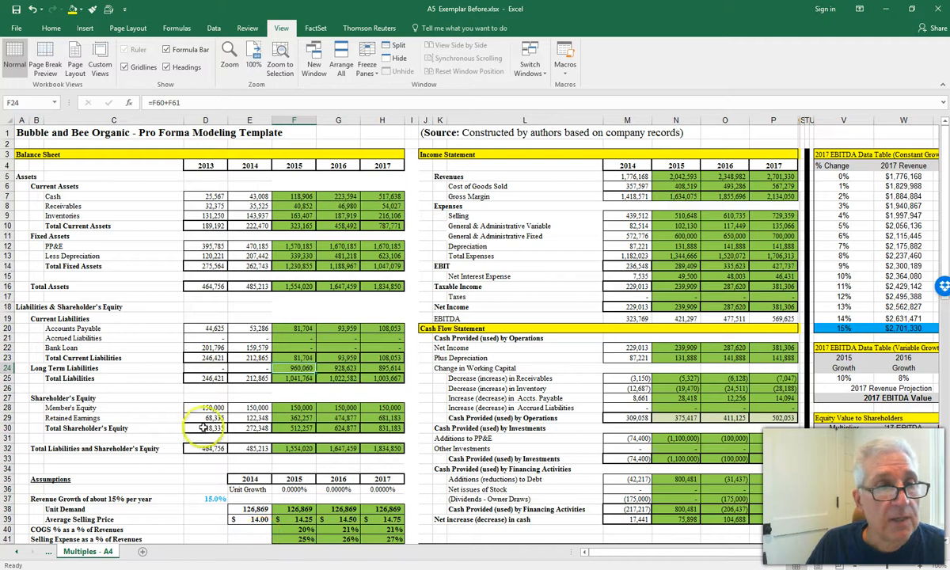
Step: Review the balance sheet and the assumptions below it, down to the 2016 owner draws entry
{"action": "scroll", "coordinate": [278, 251], "scroll_direction": "down", "scroll_amount": 3}
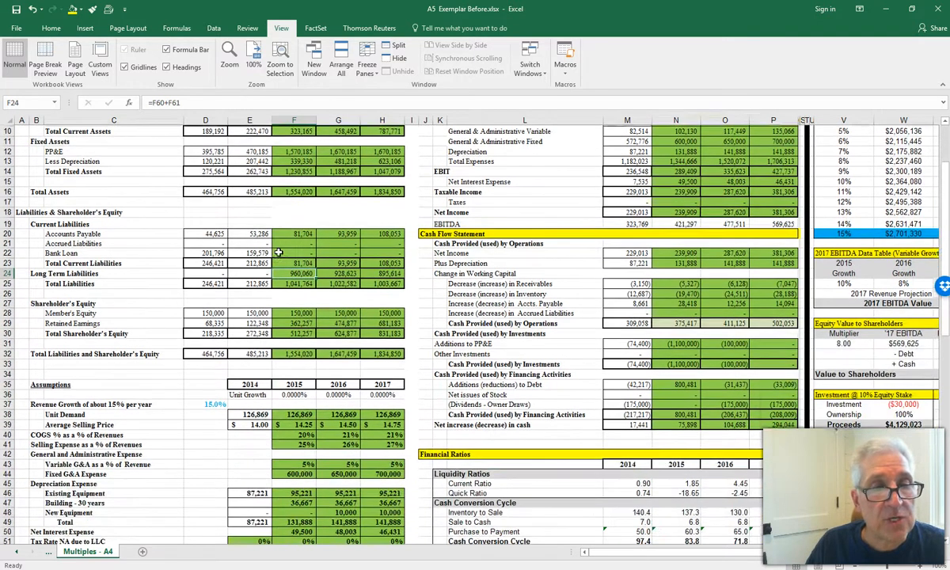
{"action": "scroll", "coordinate": [278, 252], "scroll_direction": "down", "scroll_amount": 5}
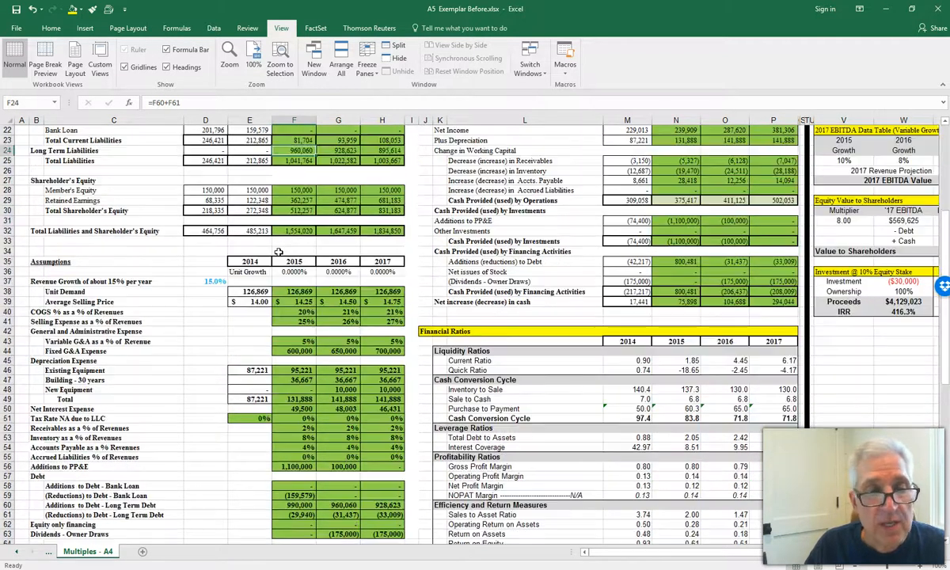
{"action": "scroll", "coordinate": [279, 252], "scroll_direction": "down", "scroll_amount": 1}
{"action": "scroll", "coordinate": [279, 252], "scroll_direction": "up", "scroll_amount": 3}
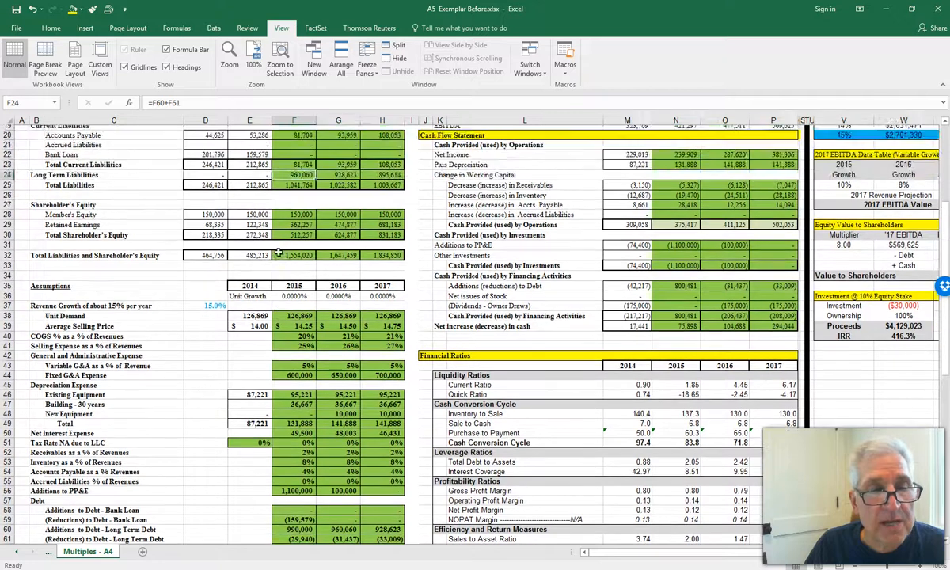
{"action": "scroll", "coordinate": [279, 251], "scroll_direction": "down", "scroll_amount": 3}
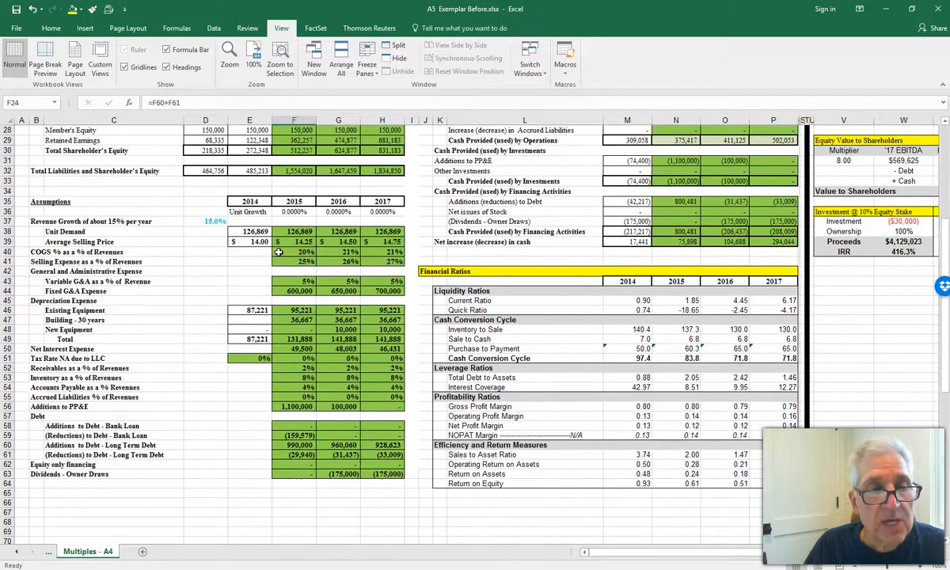
{"action": "left_click", "coordinate": [332, 474]}
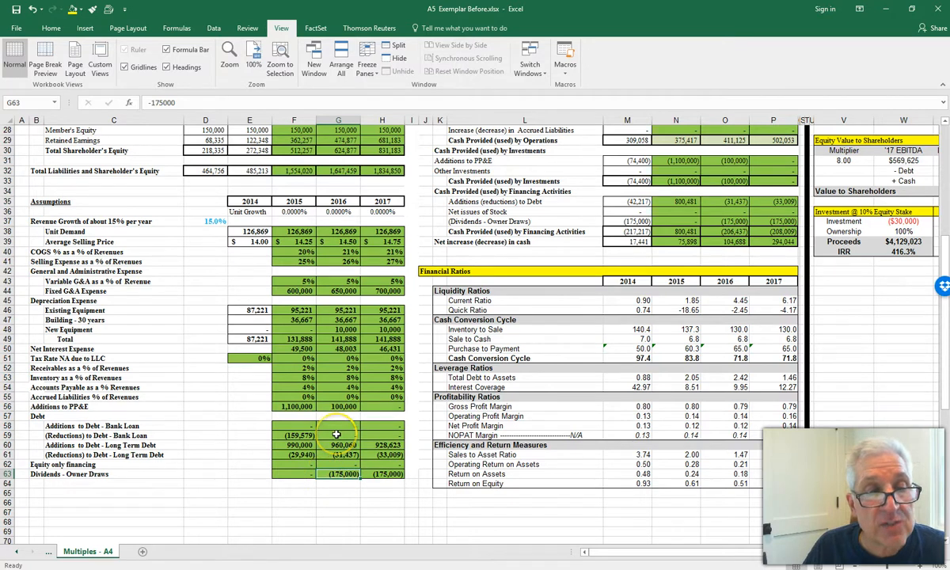
Step: Examine the annual revenue growth rate and the 2015 and 2017 unit growth inputs in the assumptions
{"action": "scroll", "coordinate": [337, 433], "scroll_direction": "up", "scroll_amount": 4}
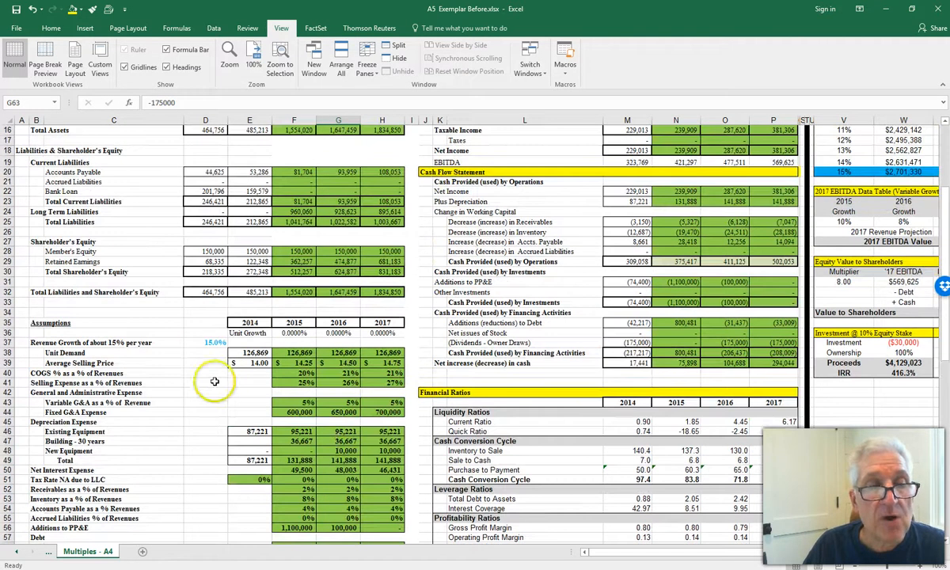
{"action": "left_click", "coordinate": [205, 342]}
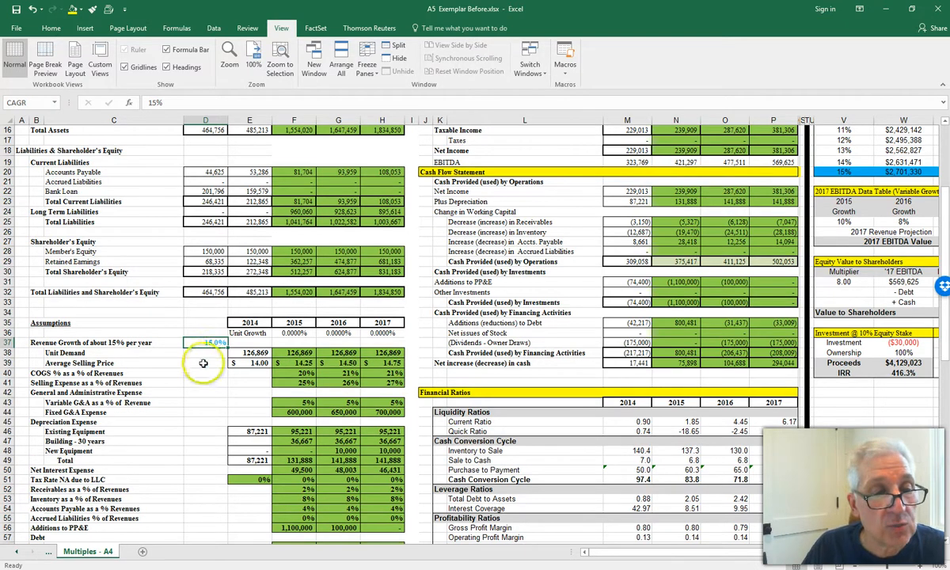
{"action": "left_click", "coordinate": [301, 333]}
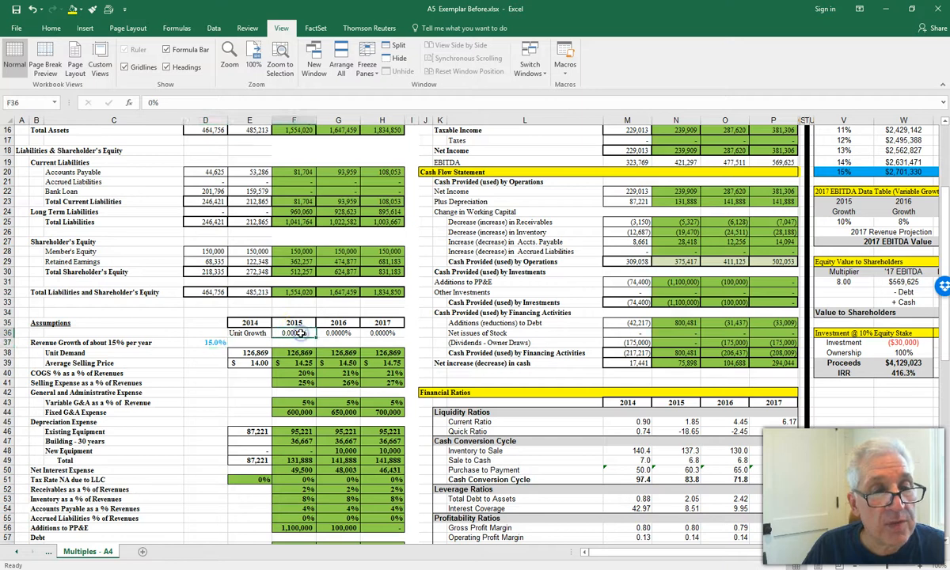
{"action": "left_click", "coordinate": [375, 331]}
{"action": "left_click", "coordinate": [300, 334]}
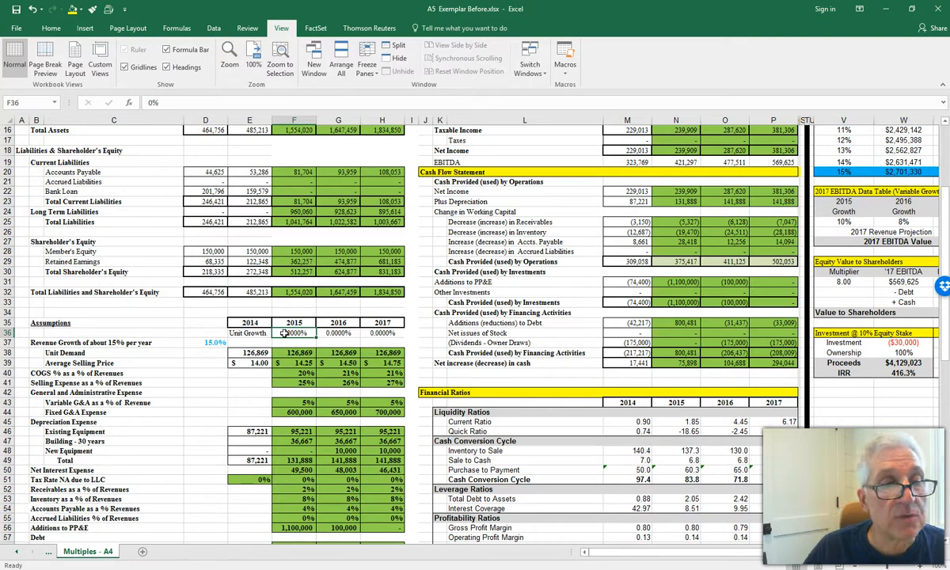
{"action": "left_click", "coordinate": [219, 343]}
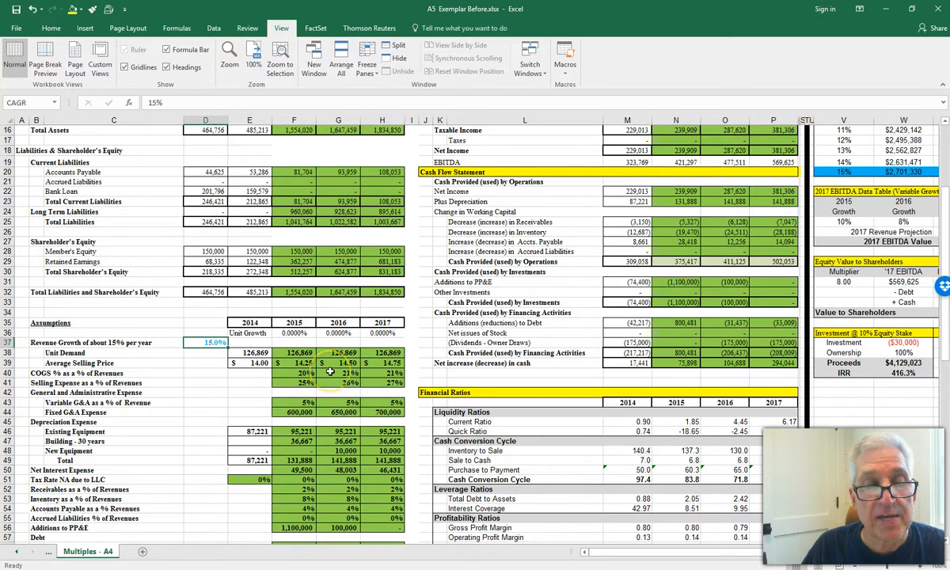
Step: Save the workbook under its existing file name
{"action": "scroll", "coordinate": [330, 371], "scroll_direction": "up", "scroll_amount": 5}
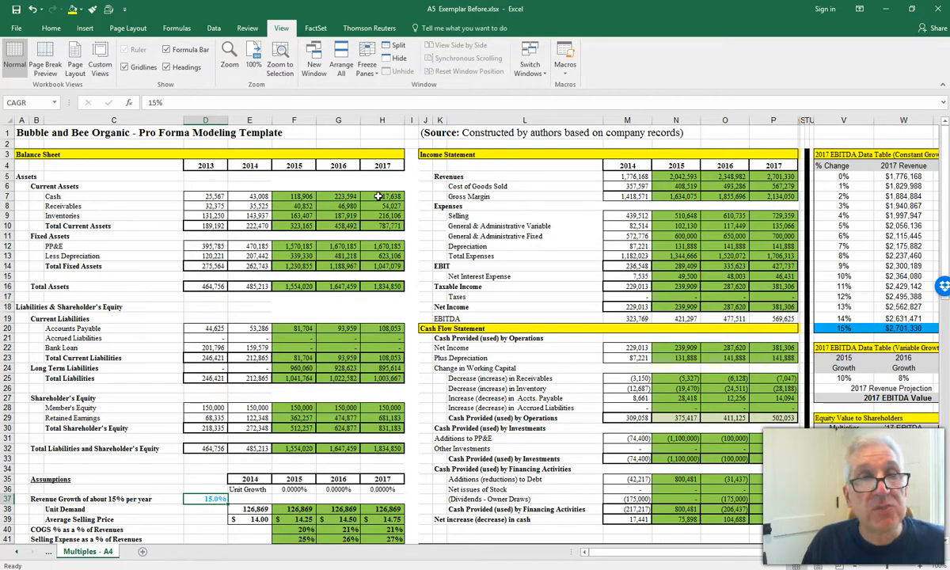
{"action": "left_click", "coordinate": [14, 28]}
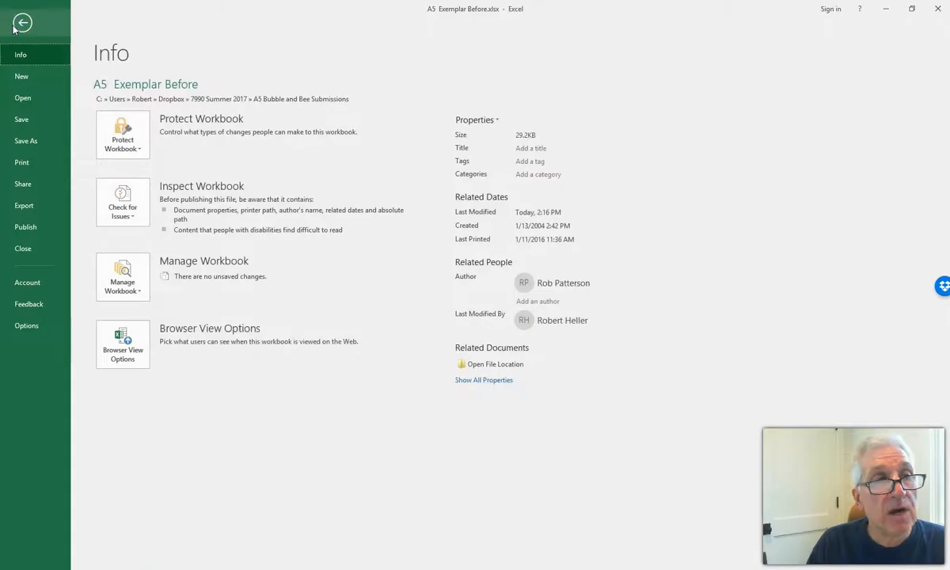
{"action": "left_click", "coordinate": [22, 119]}
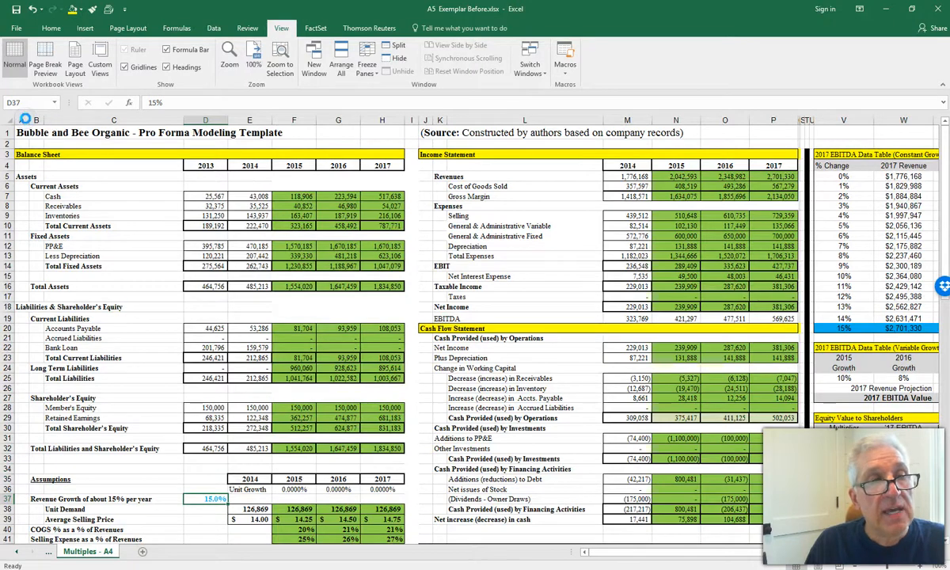
Step: Check the CAGR name on the revenue growth cell and the formula behind 2017 cash
{"action": "left_click", "coordinate": [26, 103]}
{"action": "type", "text": "CAGR"}
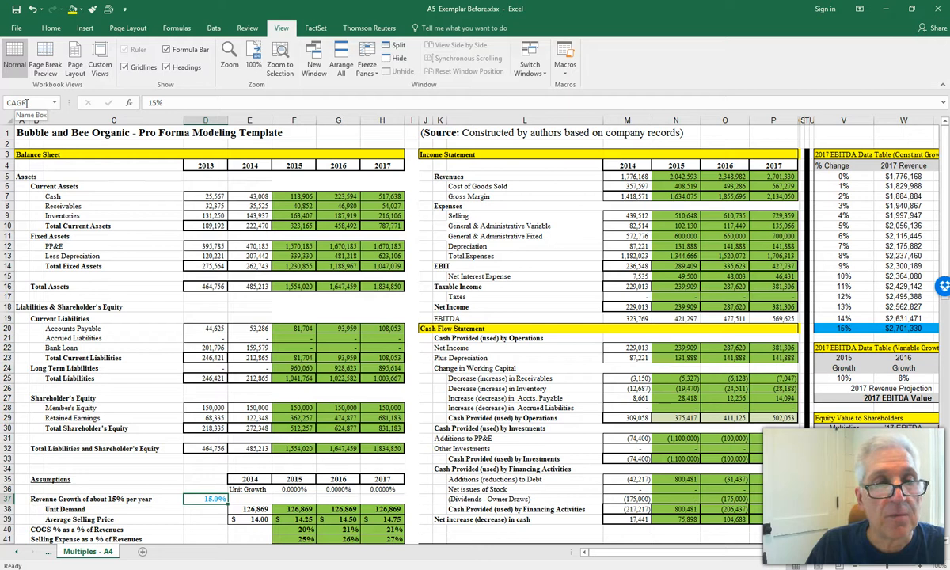
{"action": "left_click", "coordinate": [373, 195]}
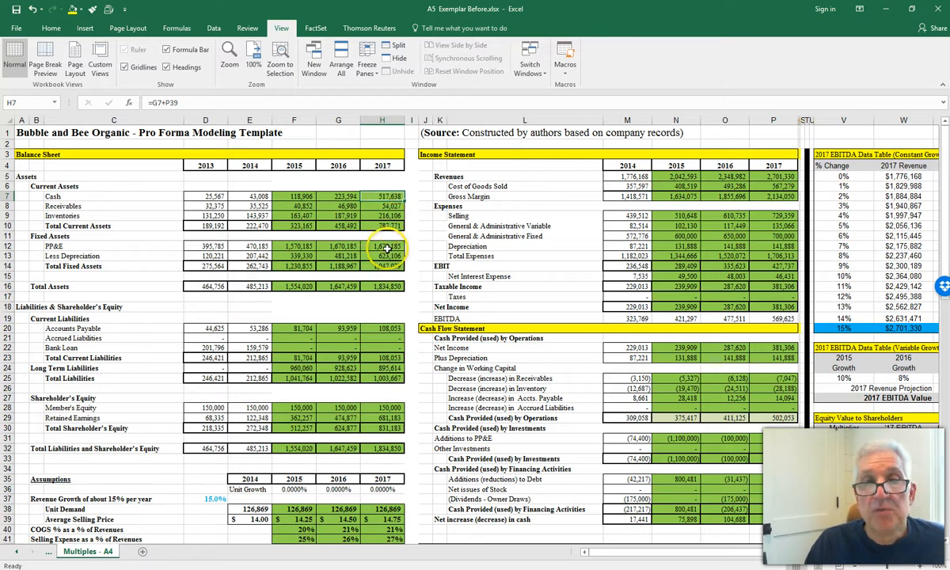
{"action": "scroll", "coordinate": [392, 249], "scroll_direction": "down", "scroll_amount": 4}
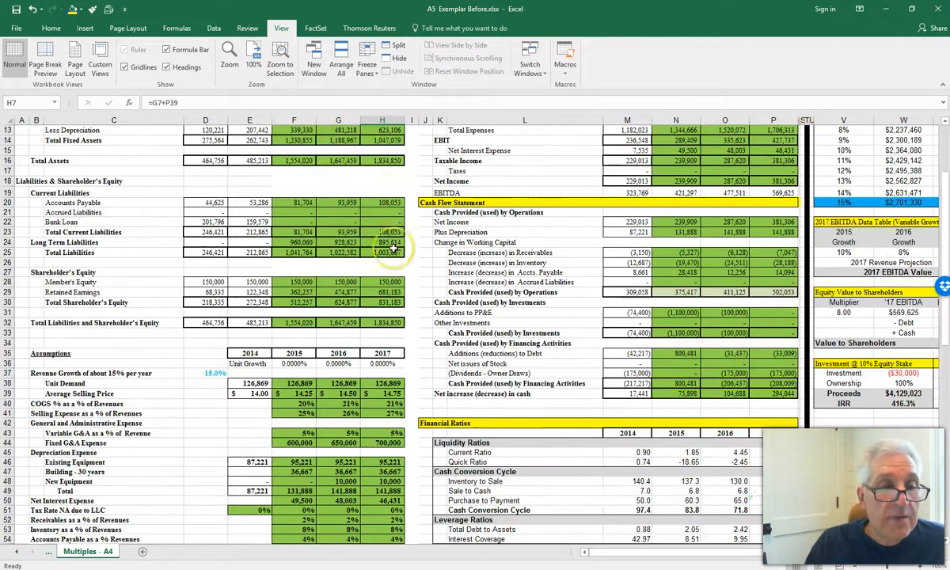
{"action": "left_click", "coordinate": [207, 372]}
{"action": "scroll", "coordinate": [410, 369], "scroll_direction": "up", "scroll_amount": 4}
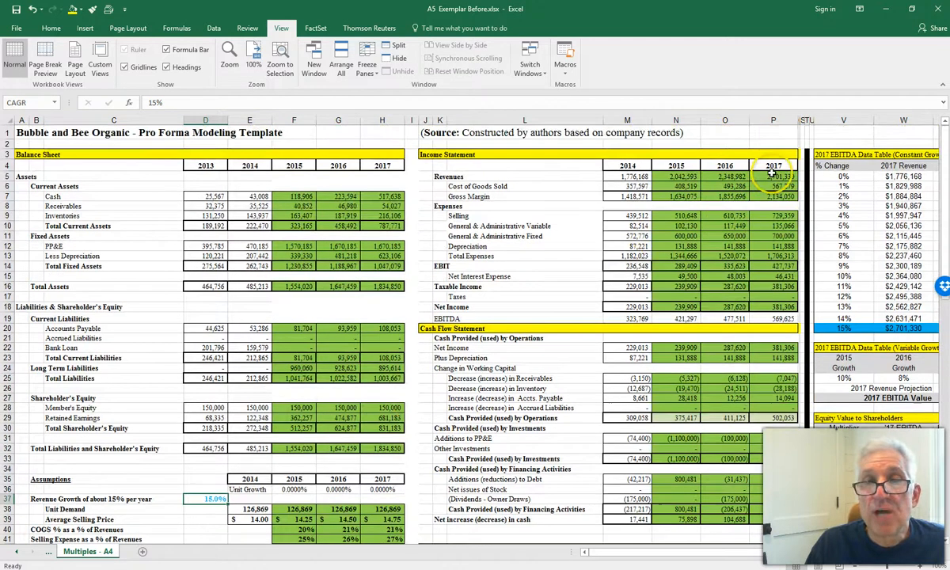
Step: Inspect the income statement's revenue cells from 2014 to 2017 and the 2017 EBITDA formula
{"action": "left_click", "coordinate": [772, 174]}
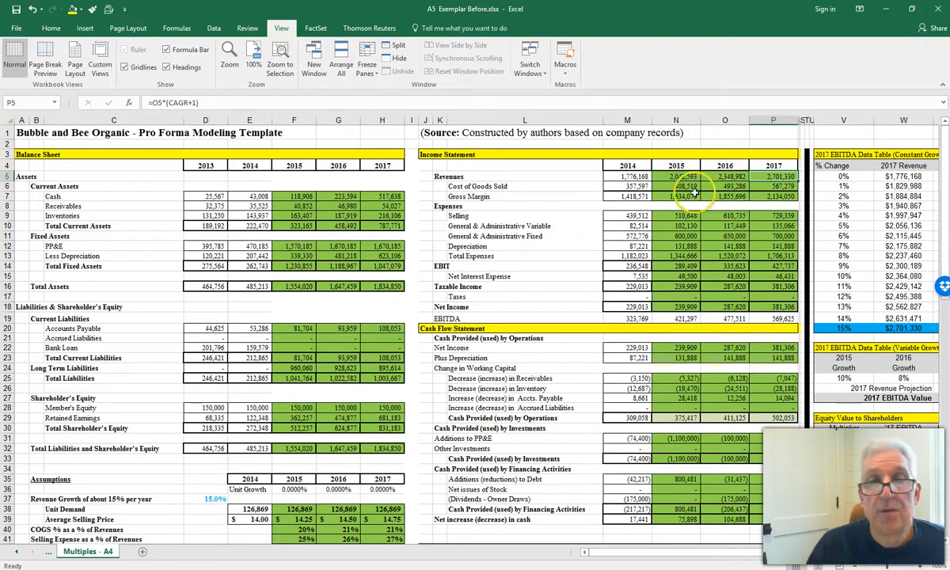
{"action": "left_click", "coordinate": [627, 177]}
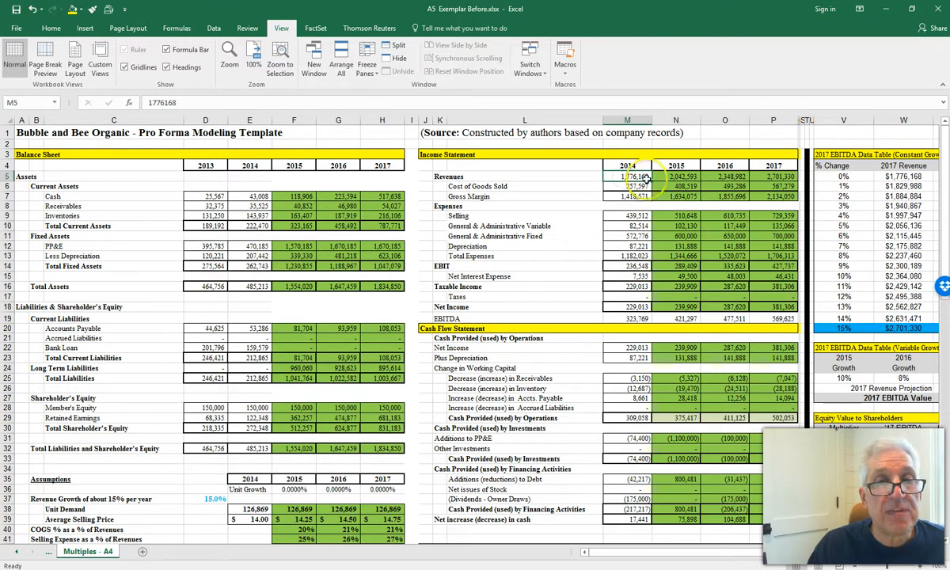
{"action": "left_click", "coordinate": [677, 177]}
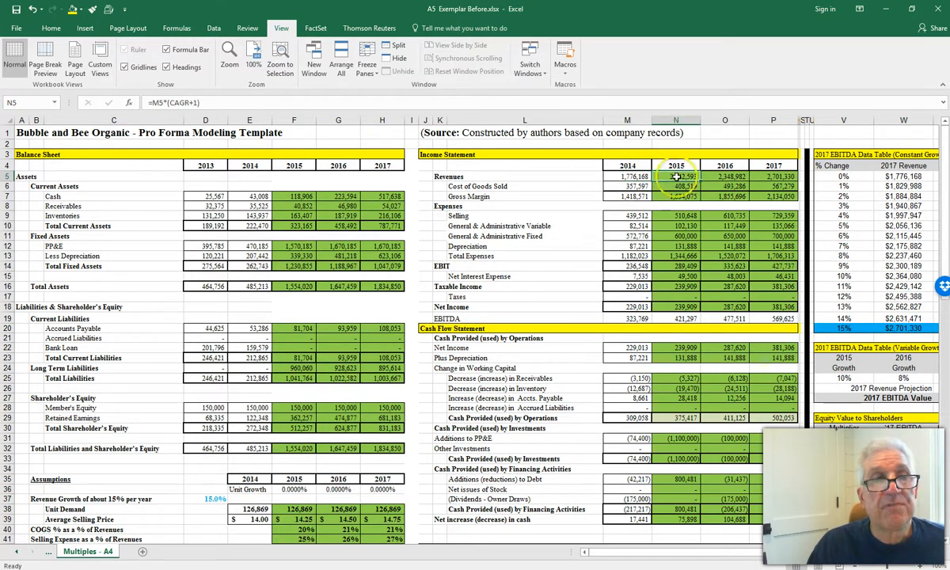
{"action": "left_click", "coordinate": [721, 177]}
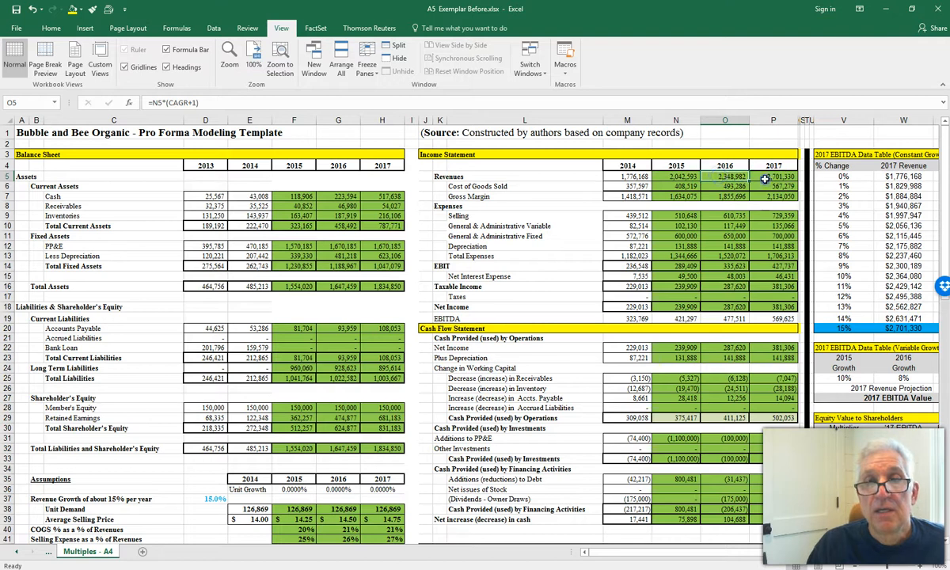
{"action": "left_click", "coordinate": [621, 177]}
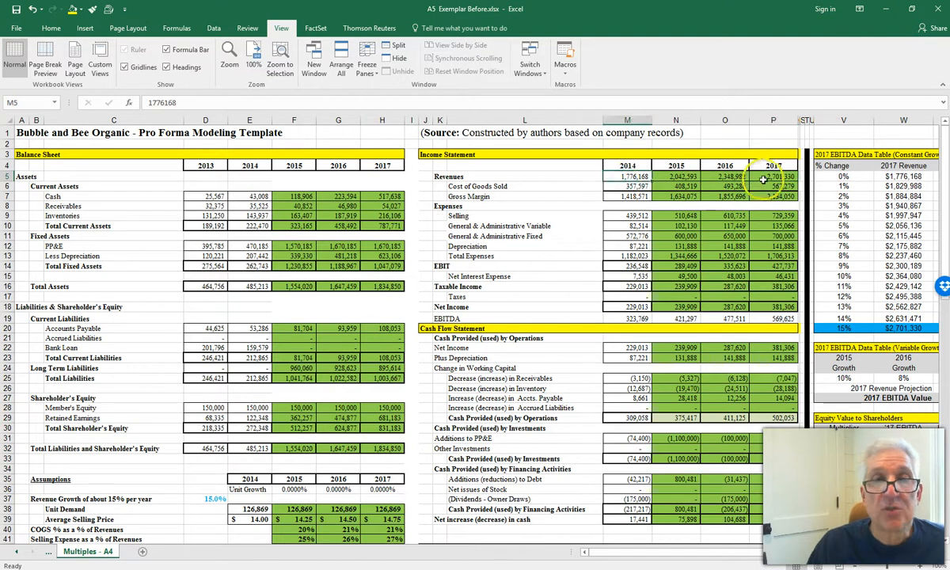
{"action": "left_click", "coordinate": [764, 178]}
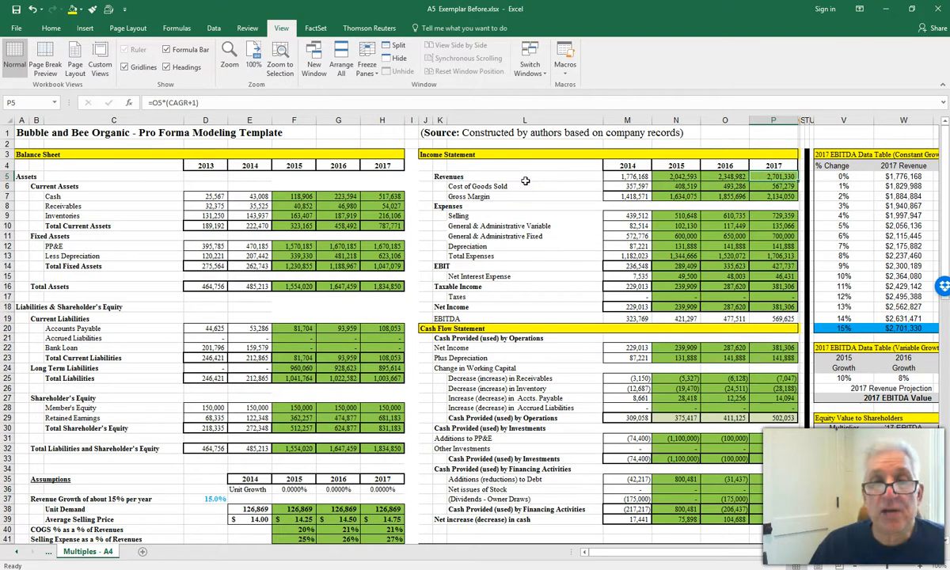
{"action": "left_click", "coordinate": [766, 318]}
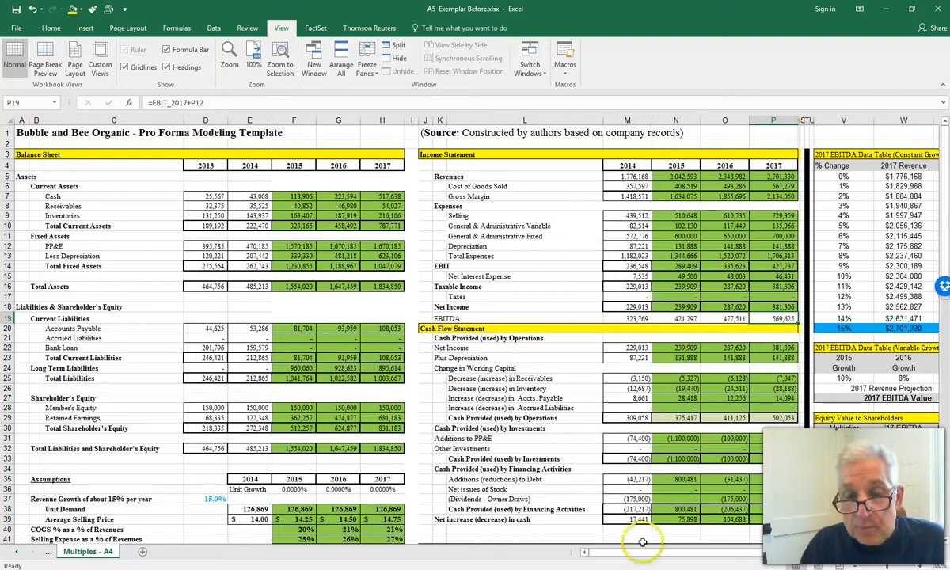
Step: Inspect the shareholder equity valuation formulas for shareholder value, enterprise value, debt and cash
{"action": "left_click_drag", "start_coordinate": [642, 554], "coordinate": [730, 546]}
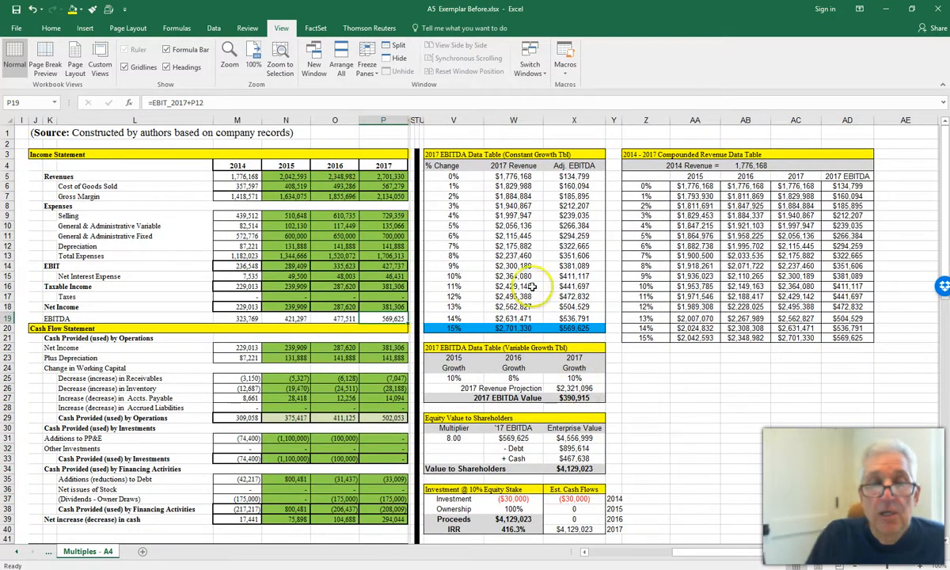
{"action": "scroll", "coordinate": [522, 317], "scroll_direction": "down", "scroll_amount": 3}
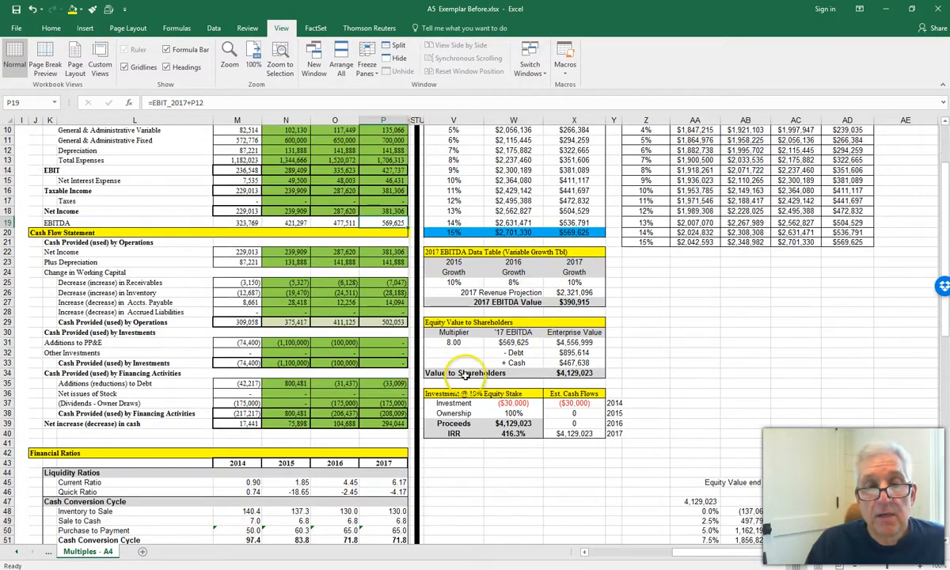
{"action": "left_click", "coordinate": [557, 374]}
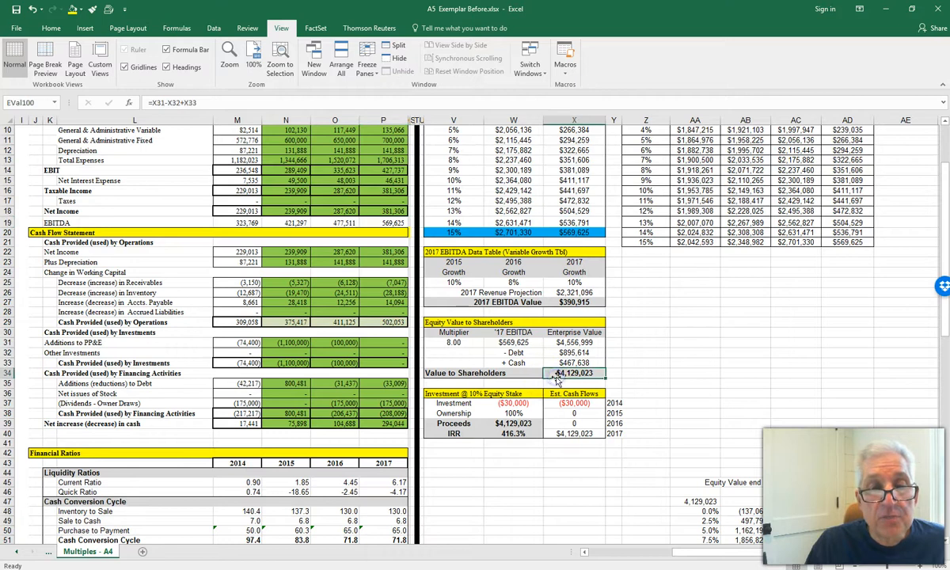
{"action": "left_click", "coordinate": [563, 343]}
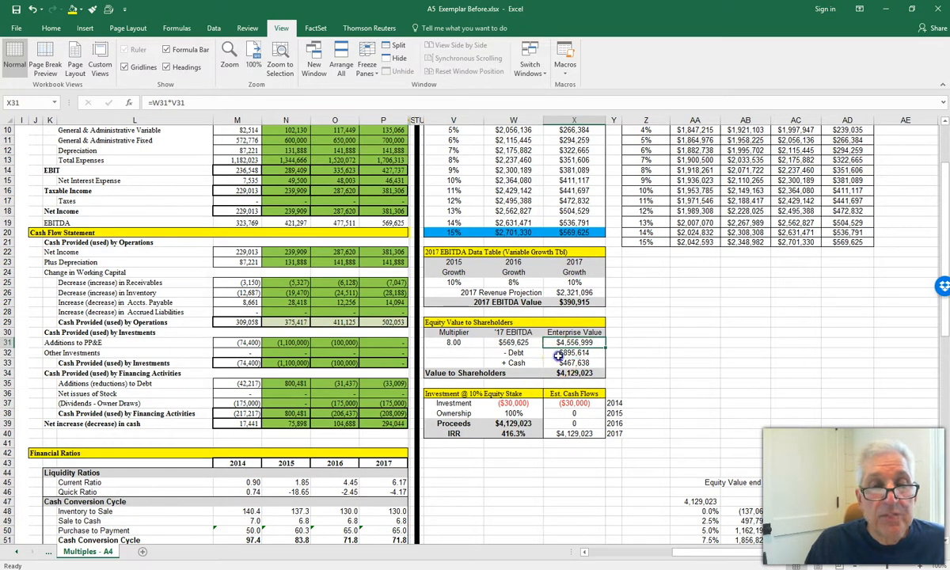
{"action": "left_click", "coordinate": [564, 352]}
{"action": "left_click", "coordinate": [558, 364]}
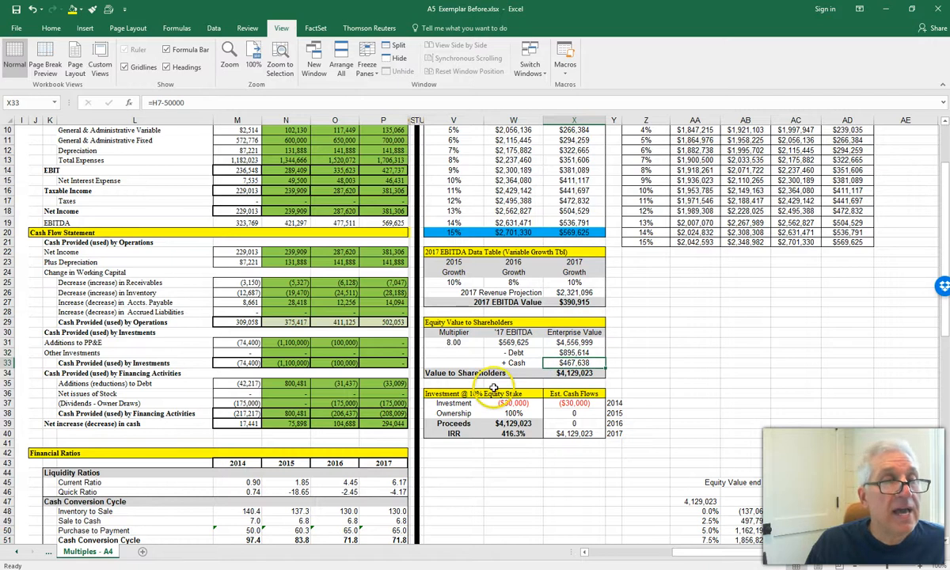
Step: Recheck the Value to Shareholders formula and look over the surrounding data tables and financial statements
{"action": "scroll", "coordinate": [463, 364], "scroll_direction": "up", "scroll_amount": 3}
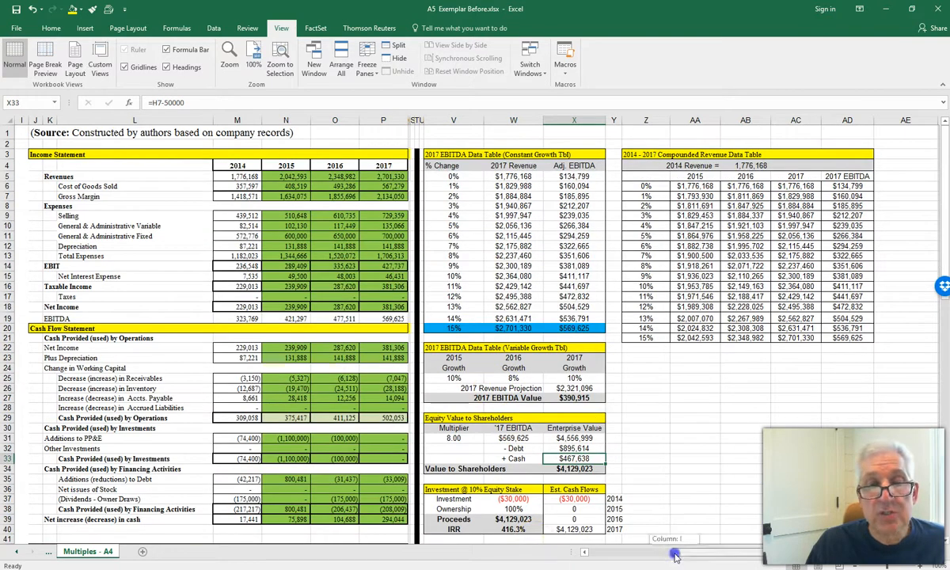
{"action": "scroll", "coordinate": [563, 409], "scroll_direction": "down", "scroll_amount": 2}
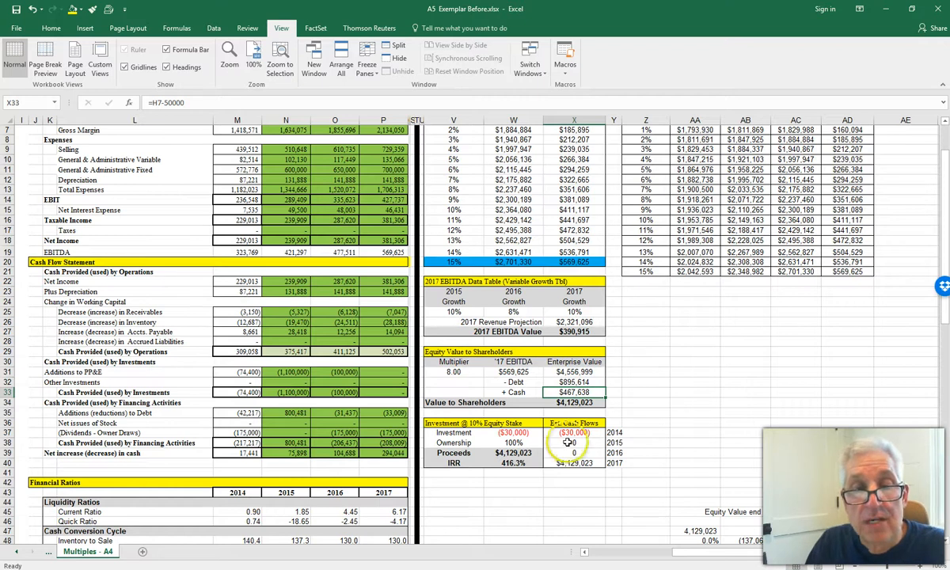
{"action": "left_click", "coordinate": [574, 403]}
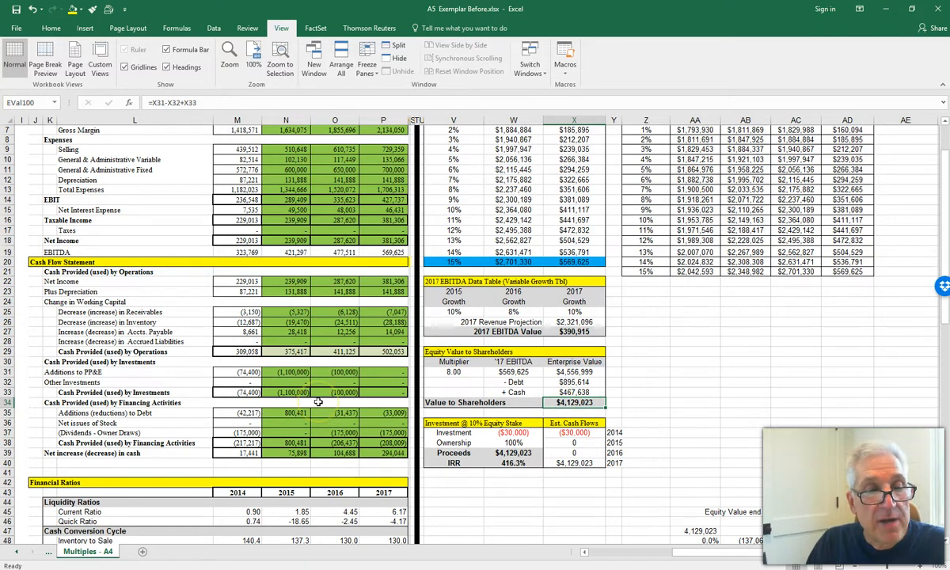
{"action": "scroll", "coordinate": [318, 402], "scroll_direction": "down", "scroll_amount": 6}
{"action": "scroll", "coordinate": [318, 402], "scroll_direction": "up", "scroll_amount": 5}
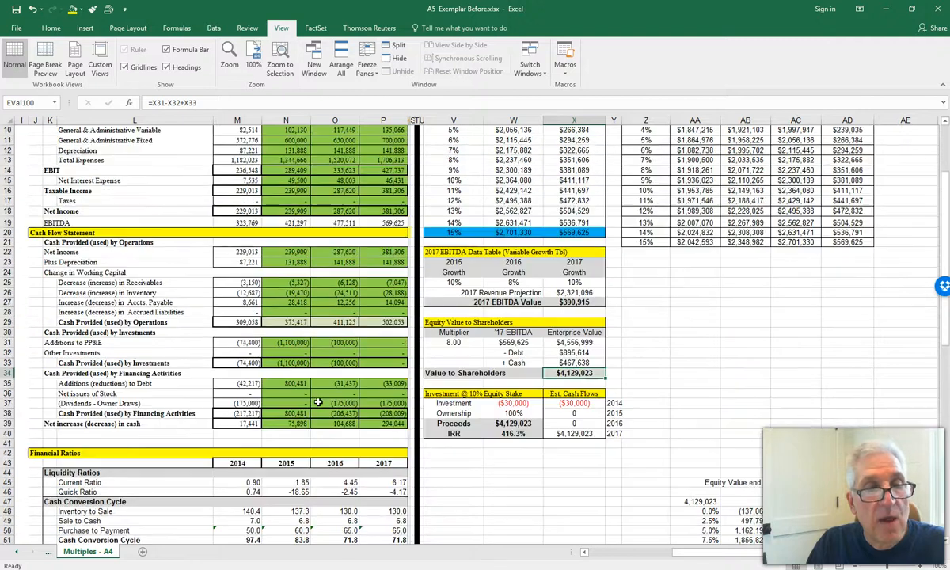
{"action": "scroll", "coordinate": [317, 402], "scroll_direction": "up", "scroll_amount": 3}
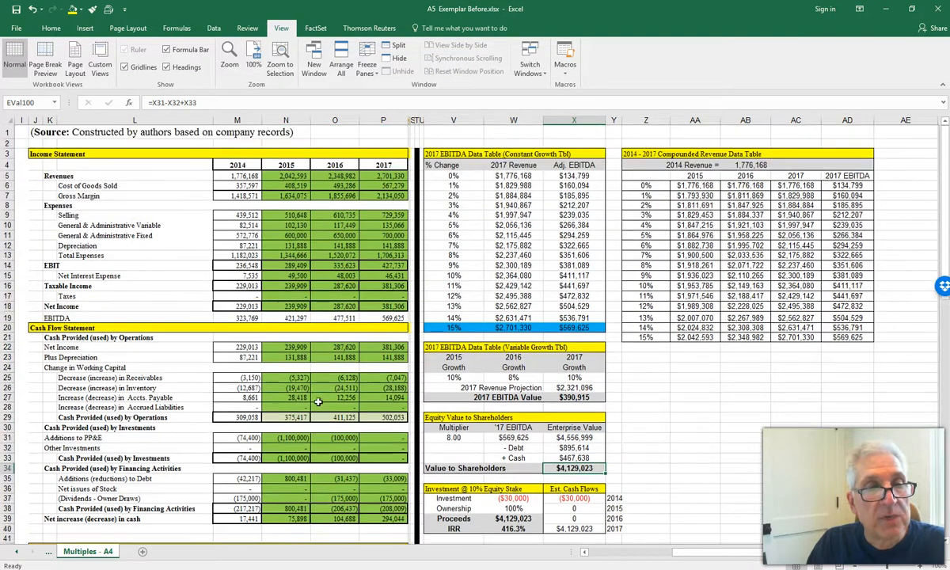
{"action": "scroll", "coordinate": [318, 402], "scroll_direction": "down", "scroll_amount": 3}
{"action": "left_click", "coordinate": [586, 553]}
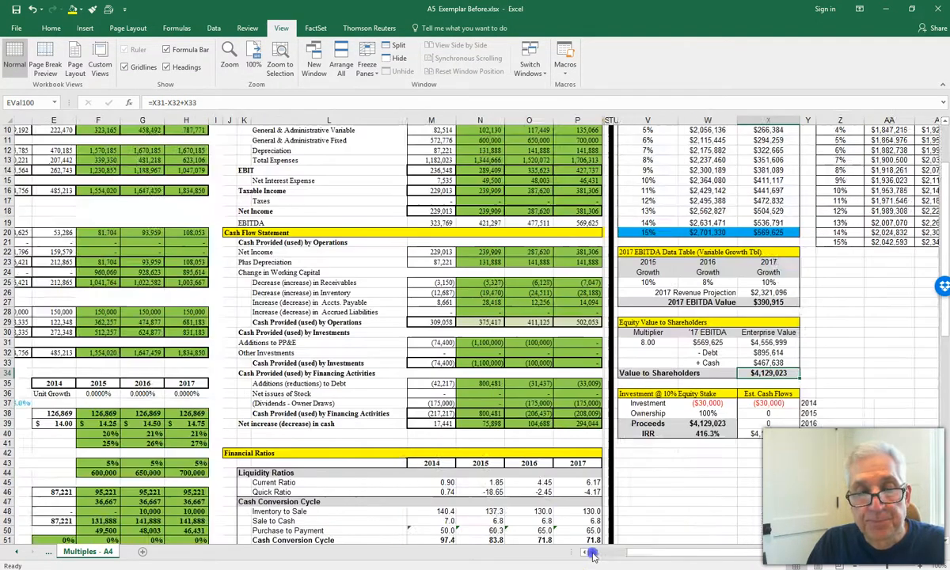
Step: Inspect the 2016 and 2017 Dividends - Owner Draws entries in the assumptions section
{"action": "scroll", "coordinate": [392, 465], "scroll_direction": "down", "scroll_amount": 4}
{"action": "scroll", "coordinate": [393, 466], "scroll_direction": "down", "scroll_amount": 3}
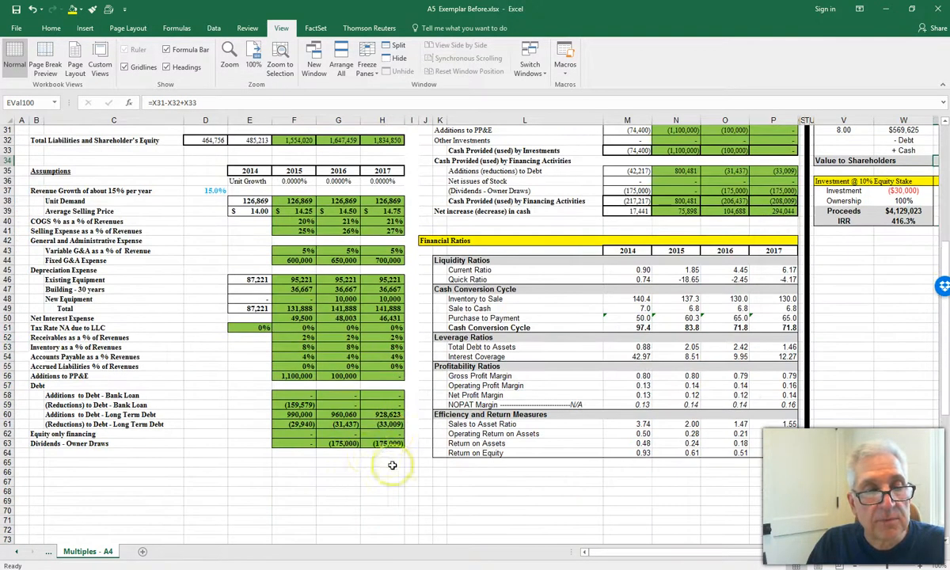
{"action": "left_click", "coordinate": [339, 443]}
{"action": "left_click", "coordinate": [382, 444]}
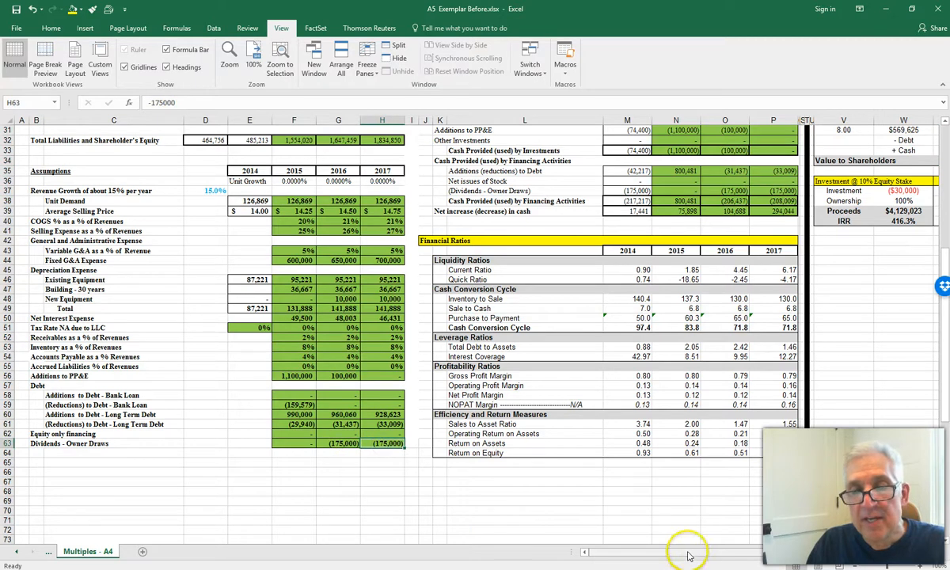
Step: Check the corner formula of the Equity Value end of 2017 table and set its scenario headings to 1 in AB47 and 3 in AC47
{"action": "left_click_drag", "start_coordinate": [693, 555], "coordinate": [825, 551]}
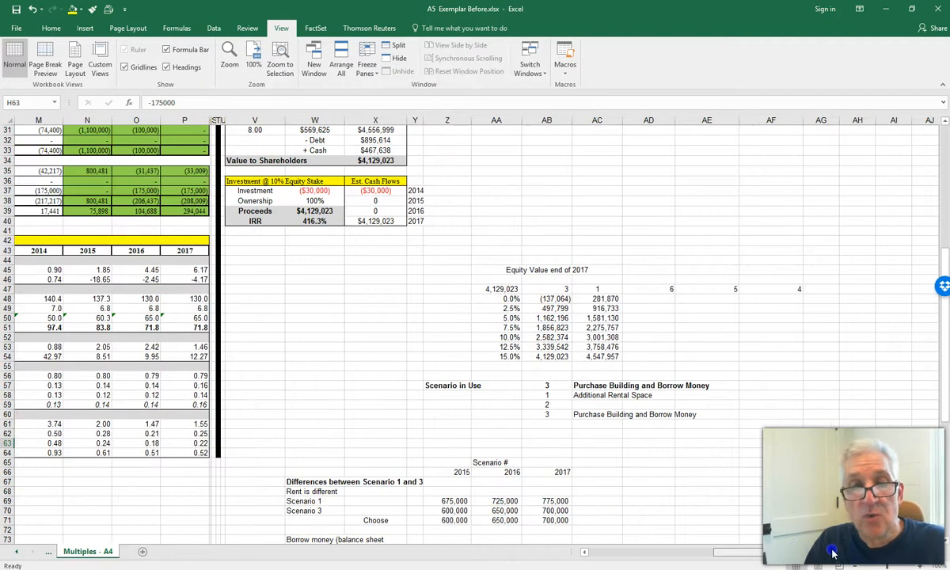
{"action": "left_click", "coordinate": [494, 289]}
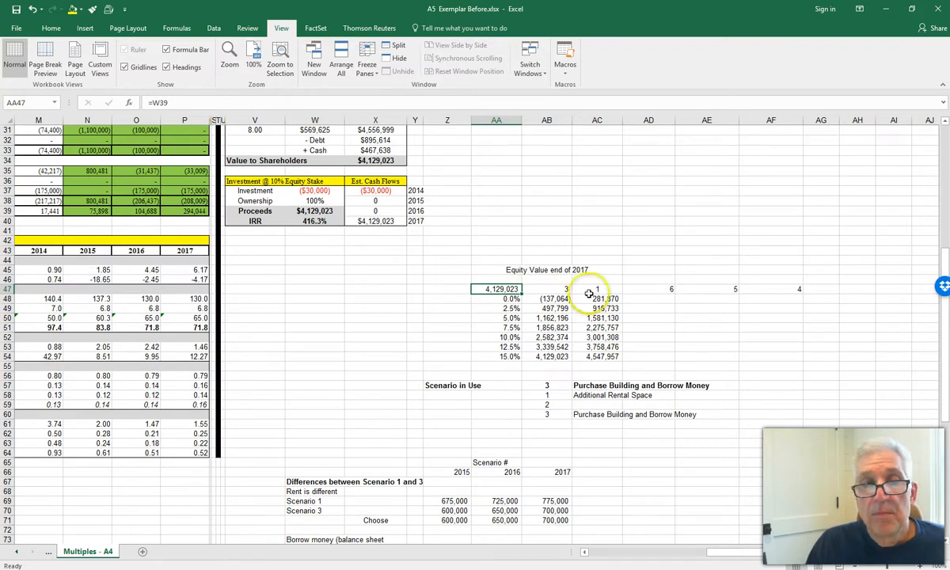
{"action": "mouse_move", "coordinate": [554, 288]}
{"action": "left_mouse_down"}
{"action": "mouse_move", "coordinate": [588, 289]}
{"action": "mouse_move", "coordinate": [557, 289]}
{"action": "left_mouse_up"}
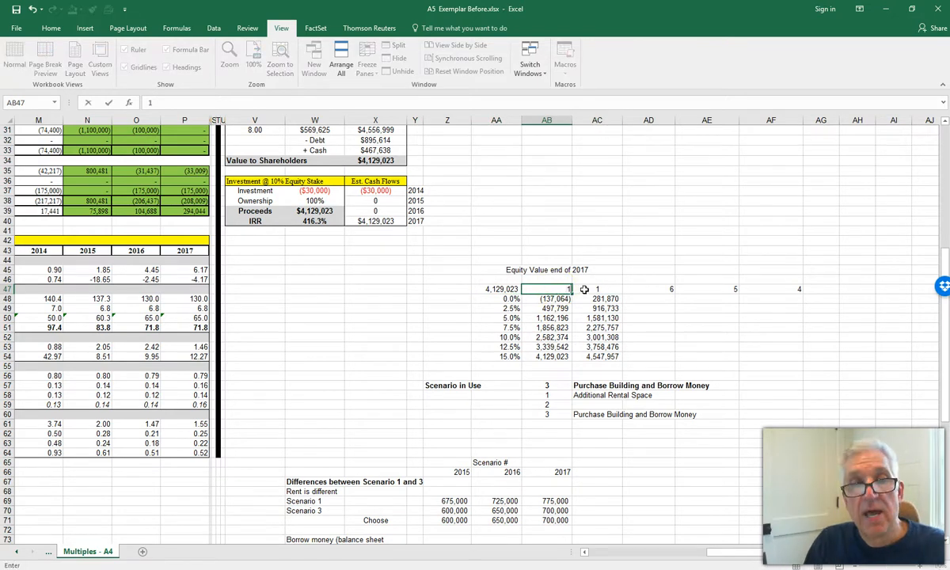
{"action": "type", "text": "1"}
{"action": "left_click", "coordinate": [586, 290]}
{"action": "type", "text": "3"}
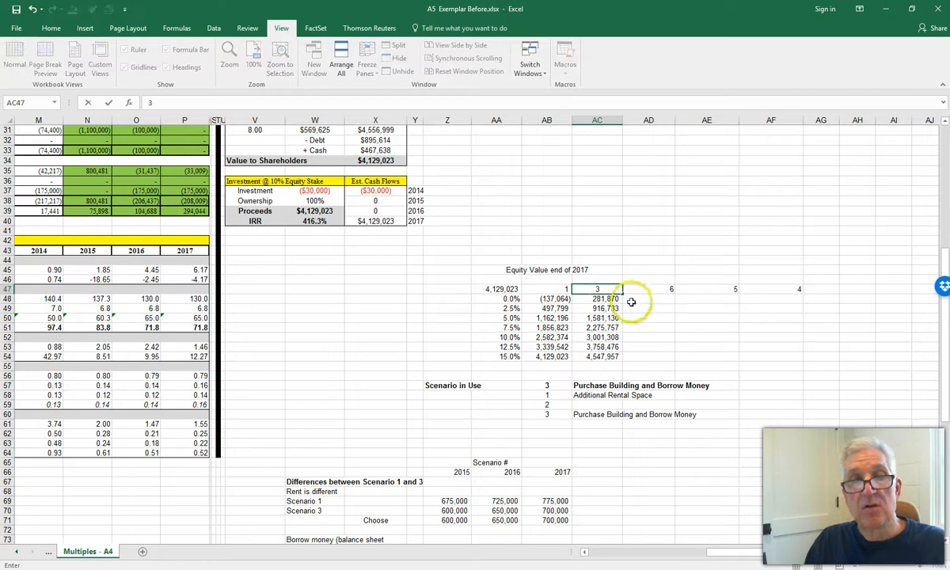
{"action": "left_click", "coordinate": [630, 299]}
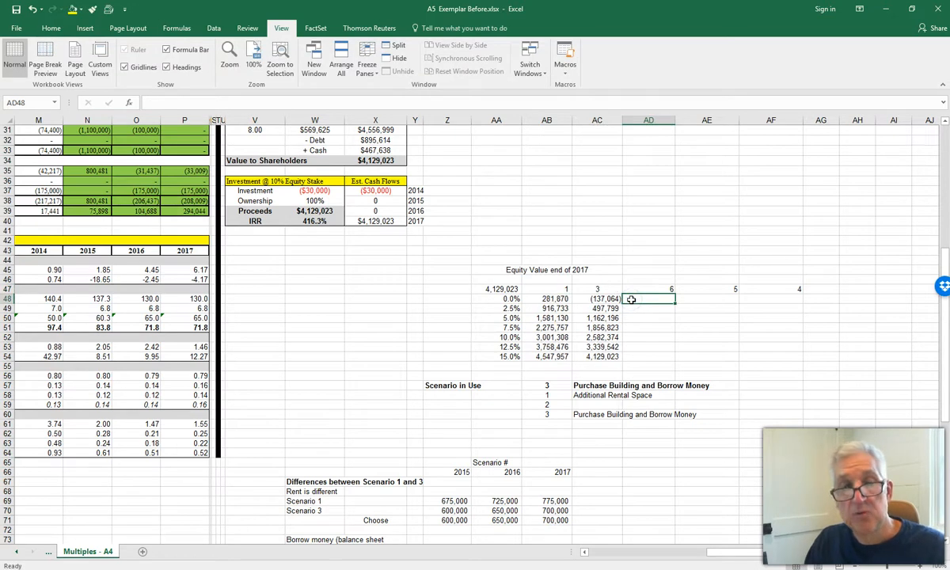
Step: Label the equity value table's scenario headings "Scenario #" in cell AB46
{"action": "left_click", "coordinate": [557, 281]}
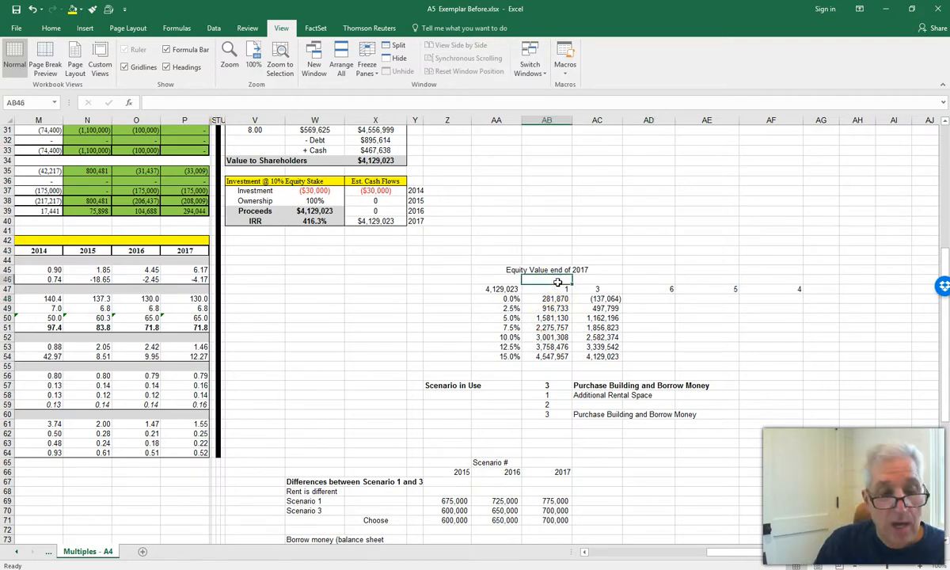
{"action": "type", "text": "Scenario"}
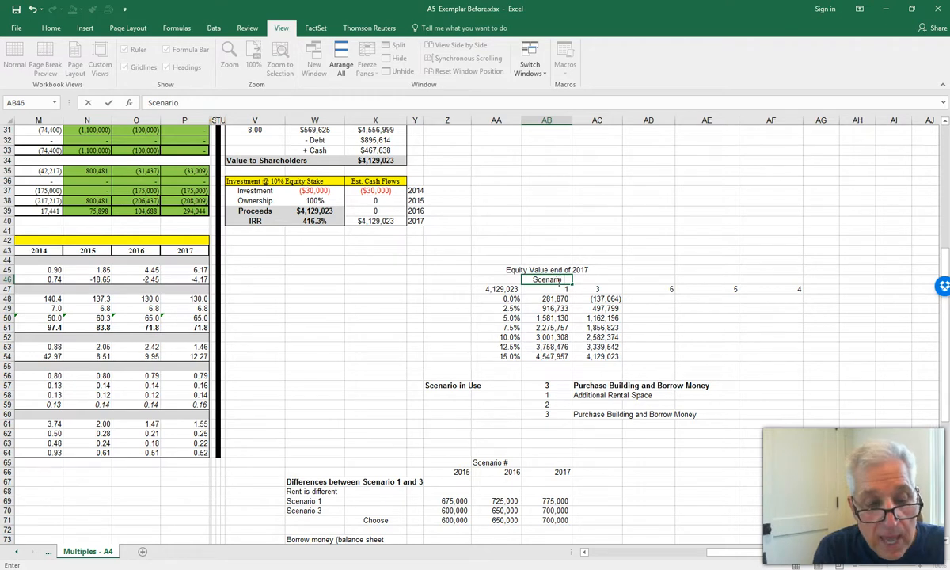
{"action": "type", "text": " #"}
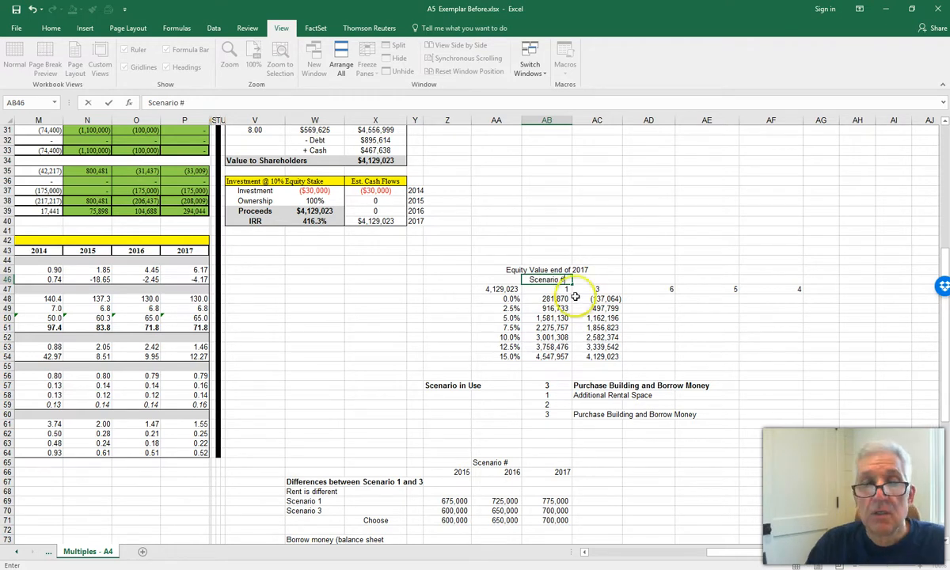
{"action": "key", "text": "Return"}
{"action": "left_click", "coordinate": [597, 289]}
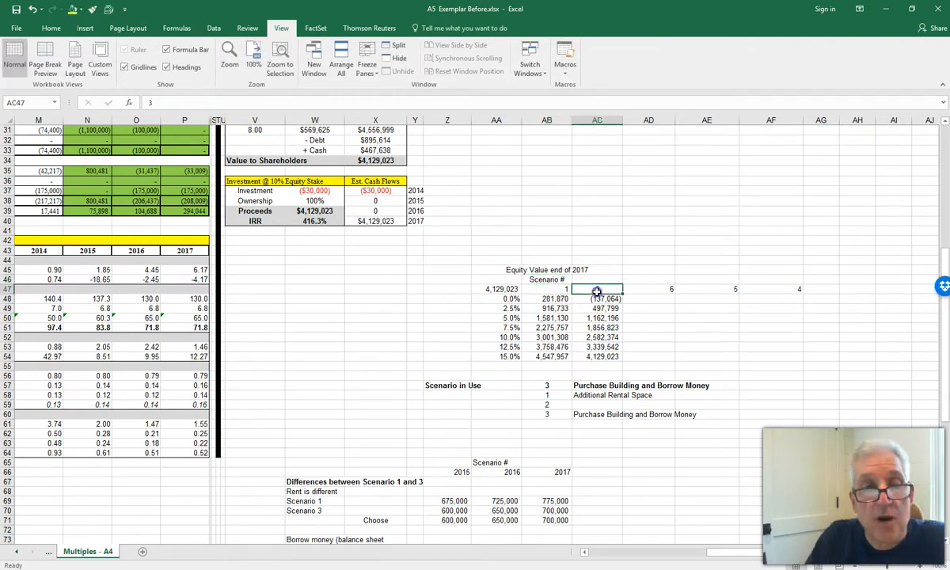
Step: Label the growth rate column of the equity value table with "CAGR" in Z50 and "Revenue" in Z51
{"action": "left_click", "coordinate": [441, 319]}
{"action": "type", "text": "CAGR"}
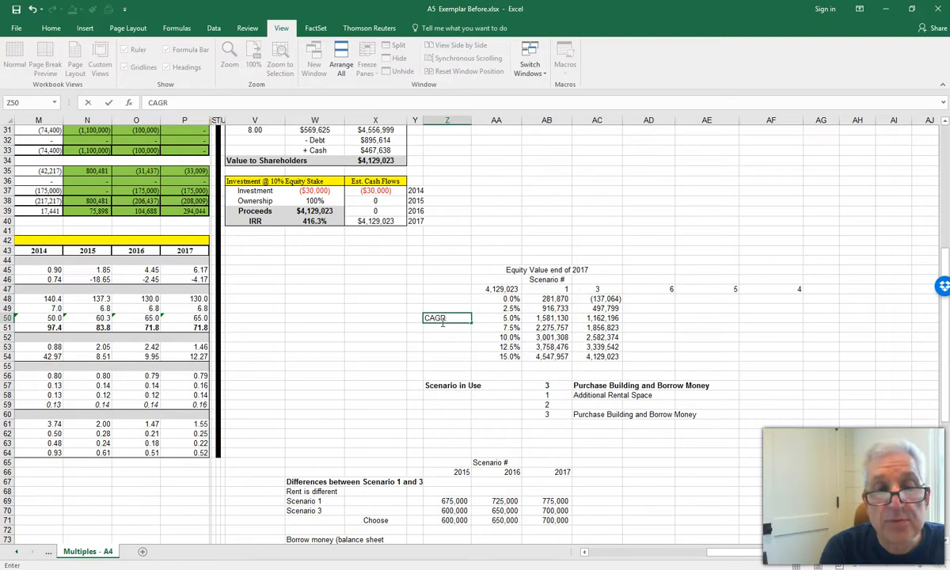
{"action": "key", "text": "Return"}
{"action": "type", "text": "Revenue"}
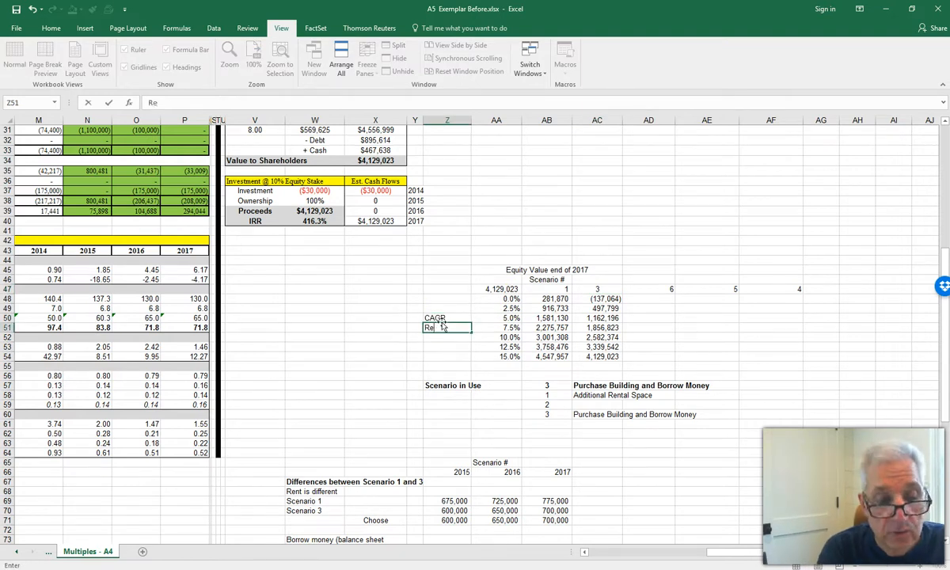
{"action": "left_click", "coordinate": [496, 298]}
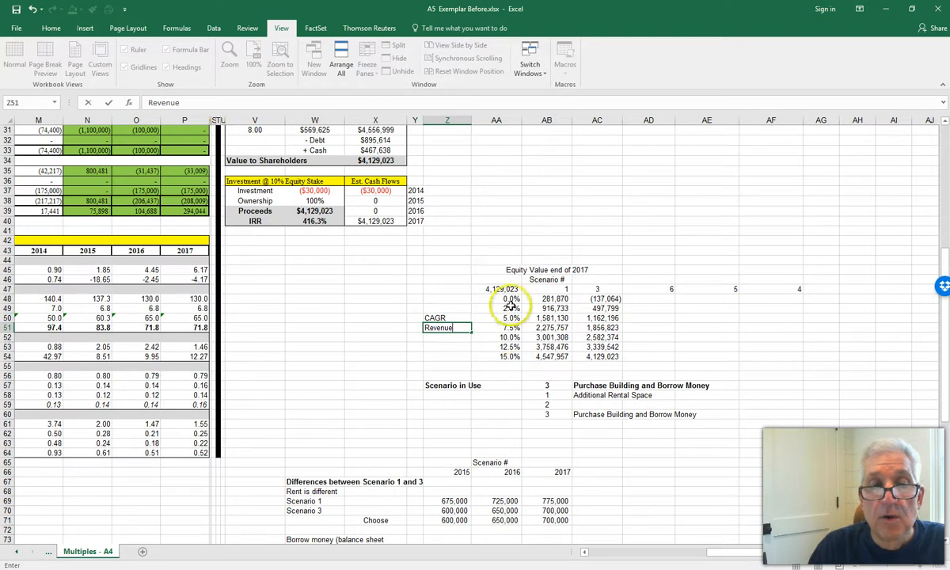
Step: Compare the table's scenario 3 equity value at 15% growth with the 2017 estimated cash flow in X40
{"action": "left_click", "coordinate": [501, 357]}
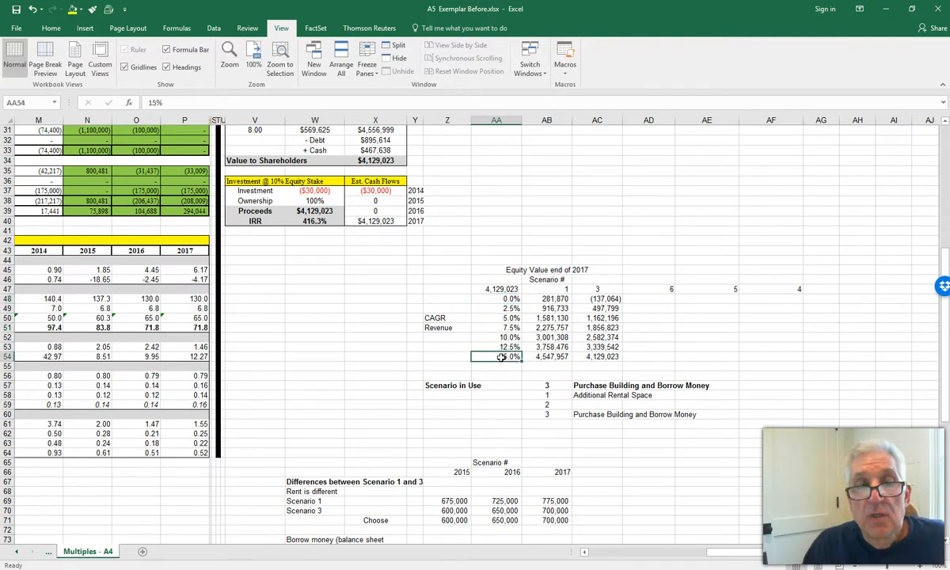
{"action": "left_click", "coordinate": [595, 291]}
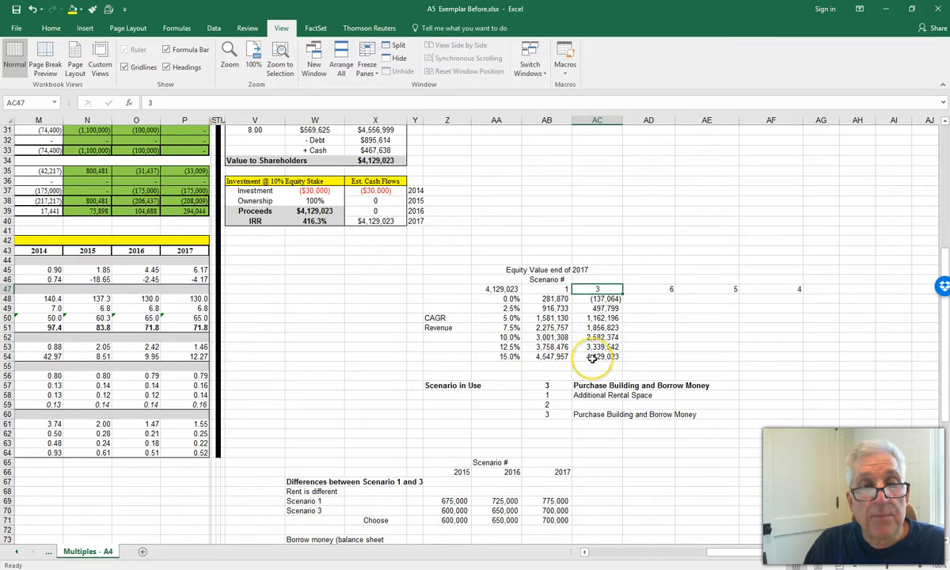
{"action": "left_click", "coordinate": [595, 357]}
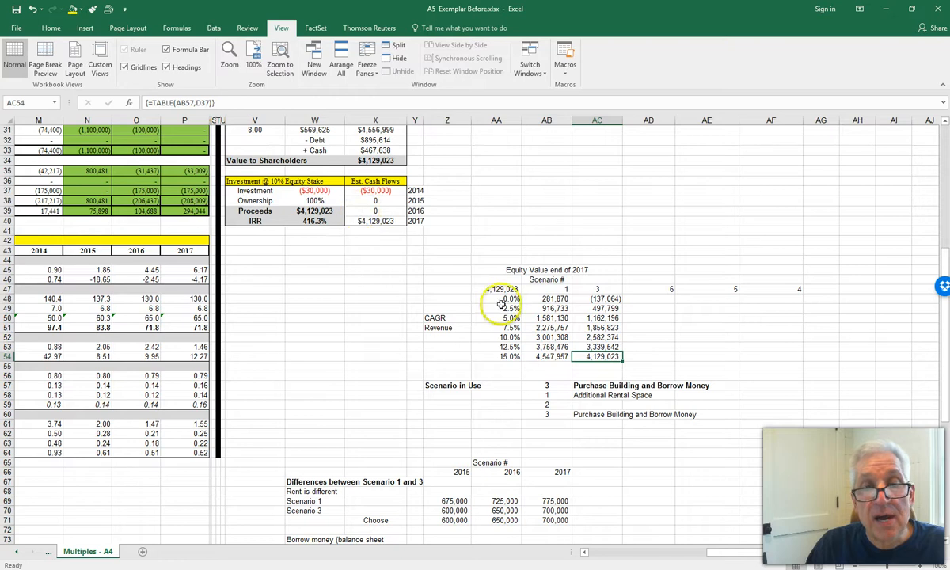
{"action": "left_click", "coordinate": [366, 221]}
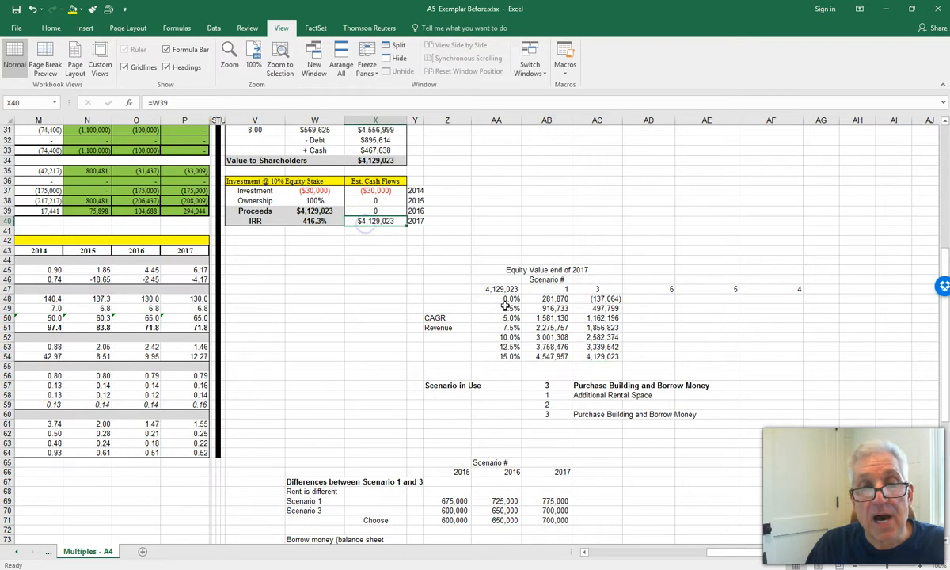
{"action": "left_click", "coordinate": [583, 358]}
{"action": "left_click", "coordinate": [377, 223]}
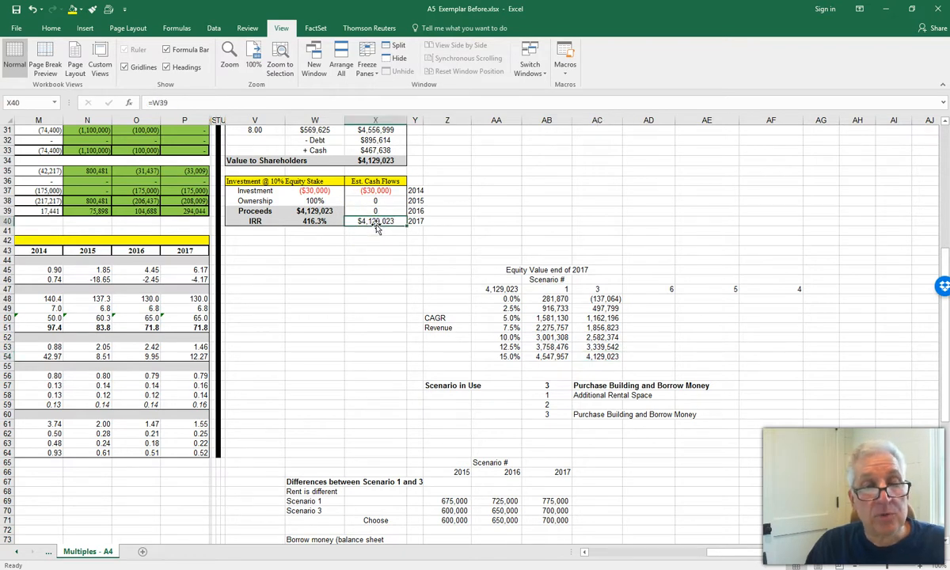
{"action": "left_click", "coordinate": [599, 358]}
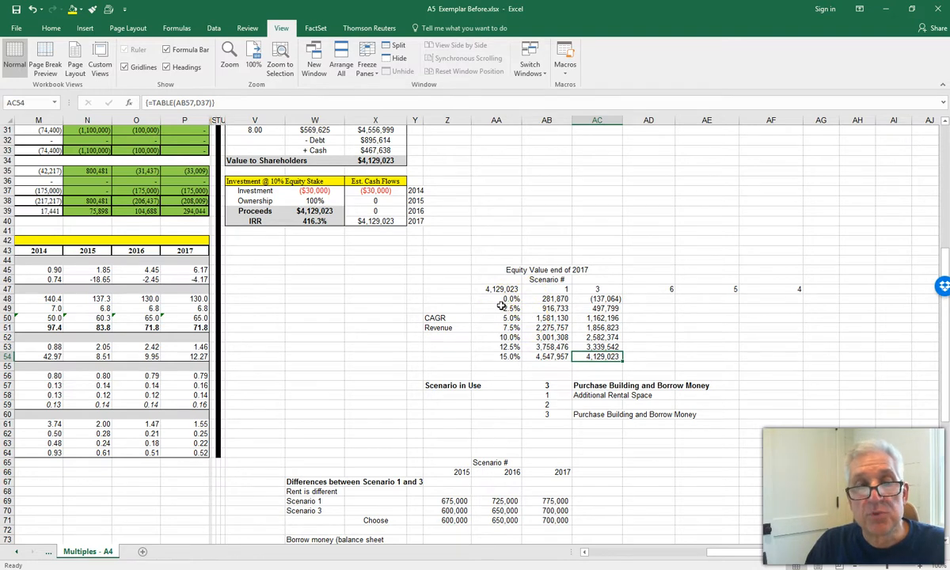
Step: Review the scenario 1 and scenario 3 headings of the equity value data table
{"action": "scroll", "coordinate": [501, 306], "scroll_direction": "down", "scroll_amount": 2}
{"action": "scroll", "coordinate": [502, 308], "scroll_direction": "up", "scroll_amount": 3}
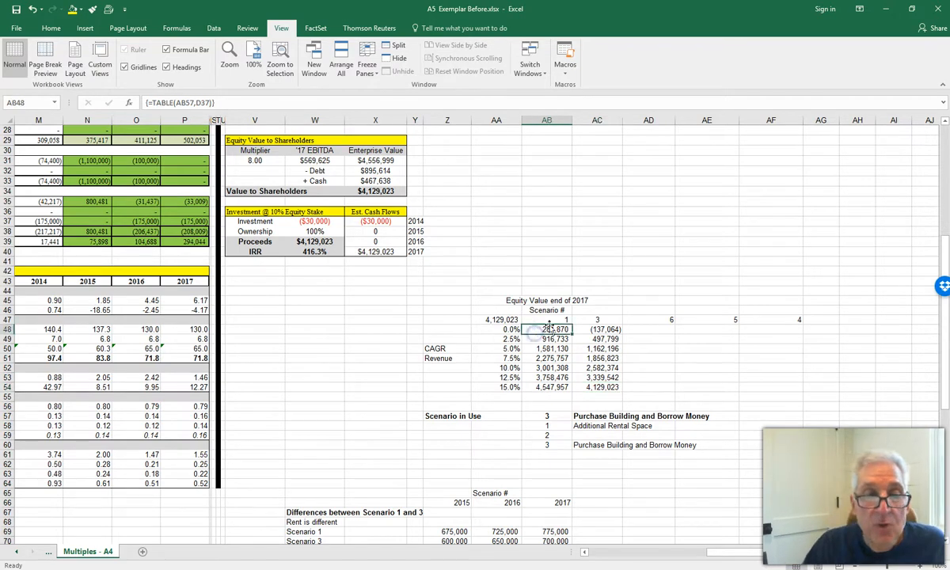
{"action": "left_click", "coordinate": [554, 320]}
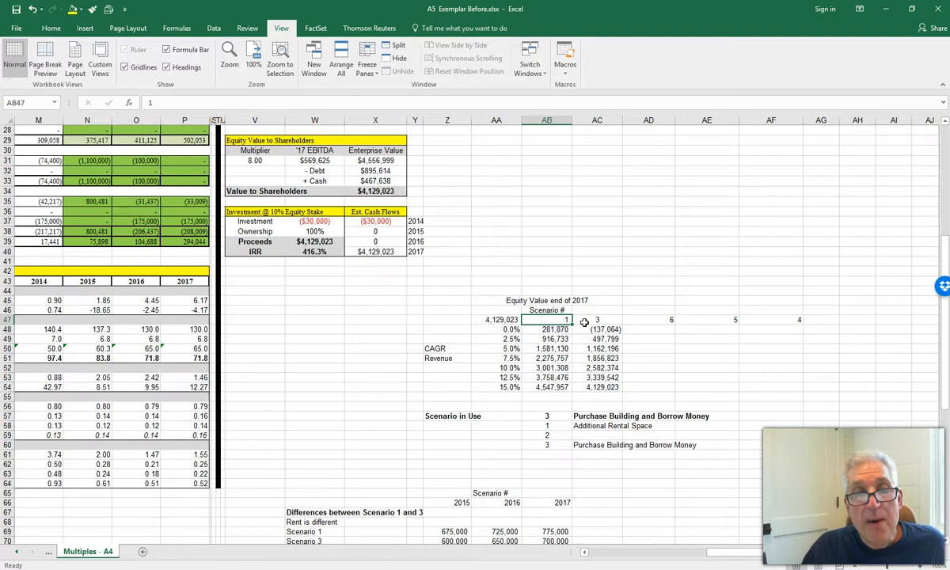
{"action": "left_click", "coordinate": [586, 321]}
{"action": "scroll", "coordinate": [585, 348], "scroll_direction": "up", "scroll_amount": 2}
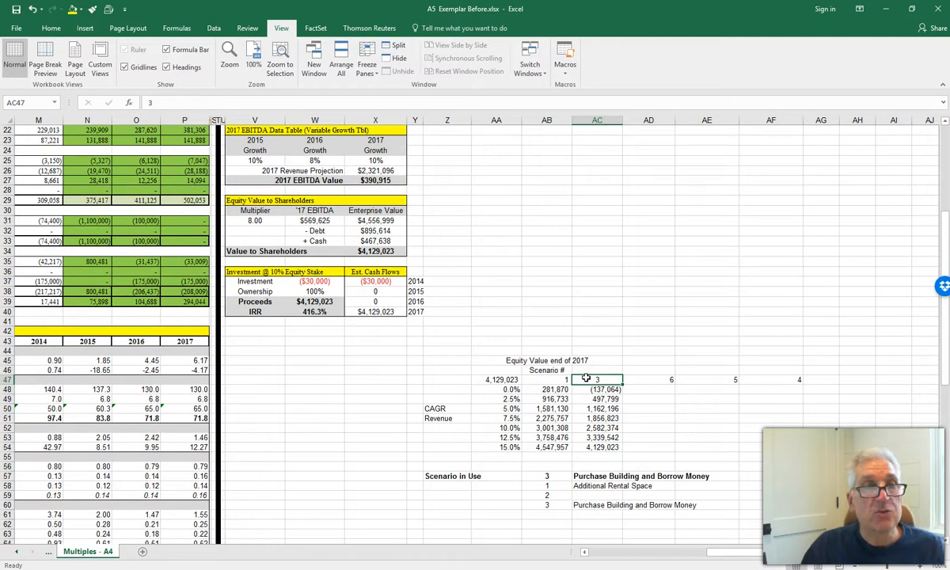
{"action": "left_click", "coordinate": [554, 380]}
{"action": "left_click", "coordinate": [592, 383]}
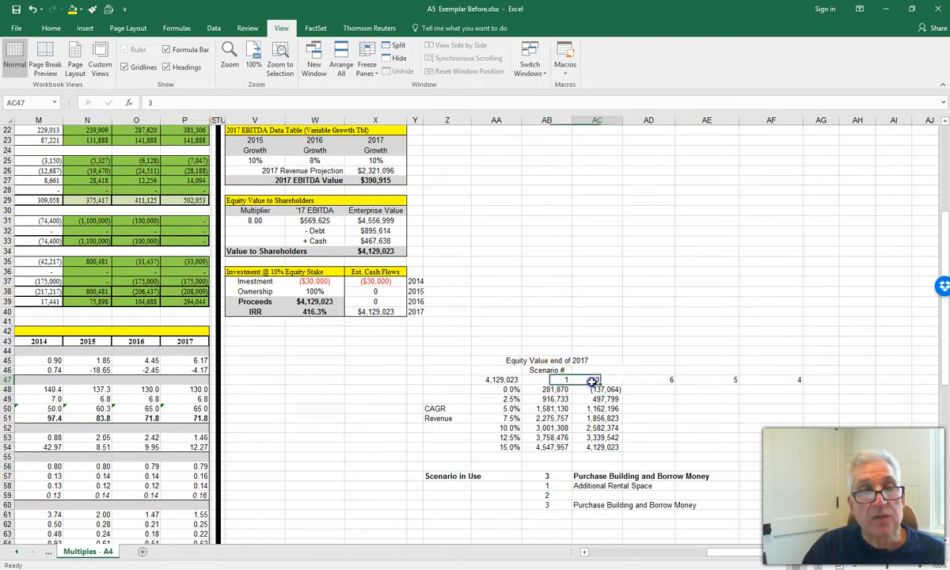
Step: Examine the scenario 1 equity values across the growth rates and compare them with scenario 3 at 15% growth
{"action": "left_click", "coordinate": [554, 390]}
{"action": "left_click", "coordinate": [554, 399]}
{"action": "left_click", "coordinate": [553, 408]}
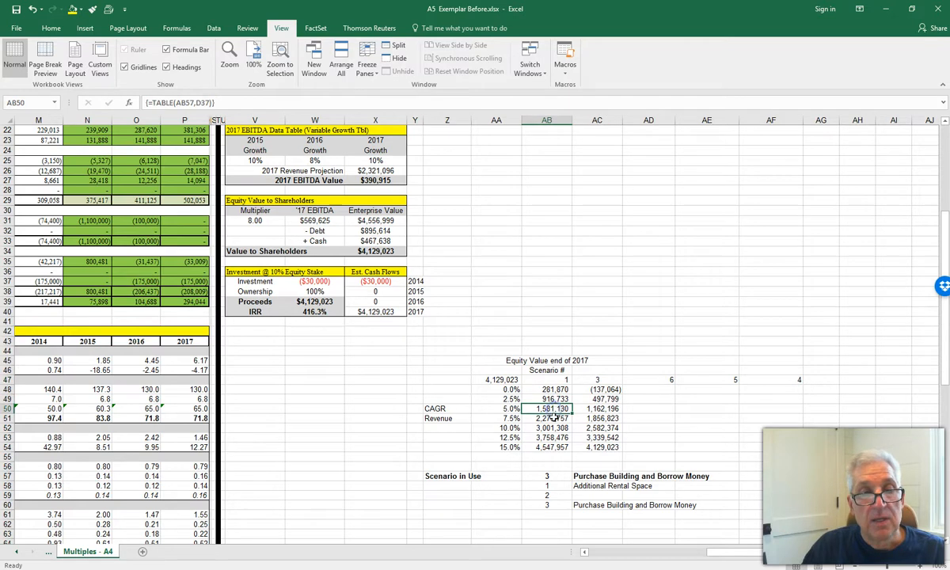
{"action": "left_click", "coordinate": [554, 418]}
{"action": "left_click", "coordinate": [554, 427]}
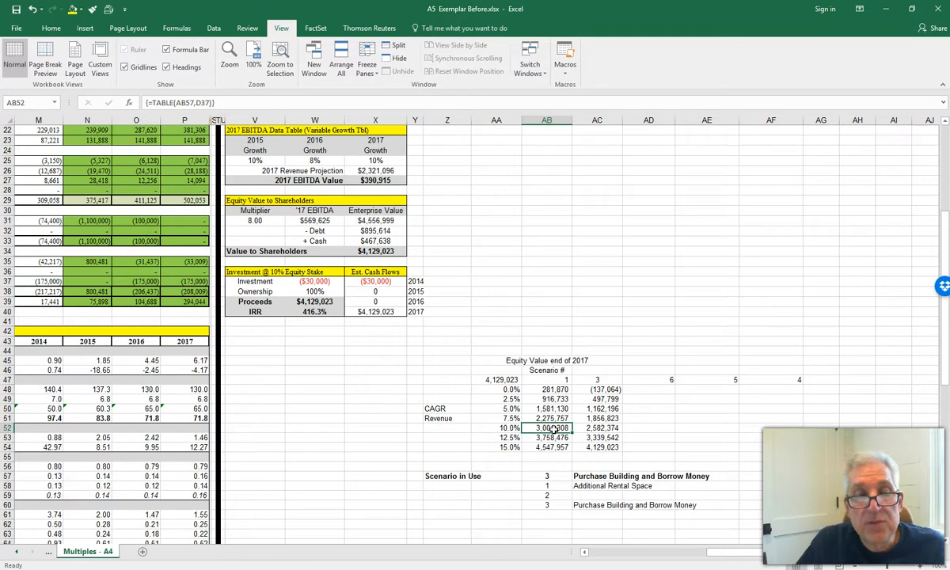
{"action": "left_click", "coordinate": [588, 448]}
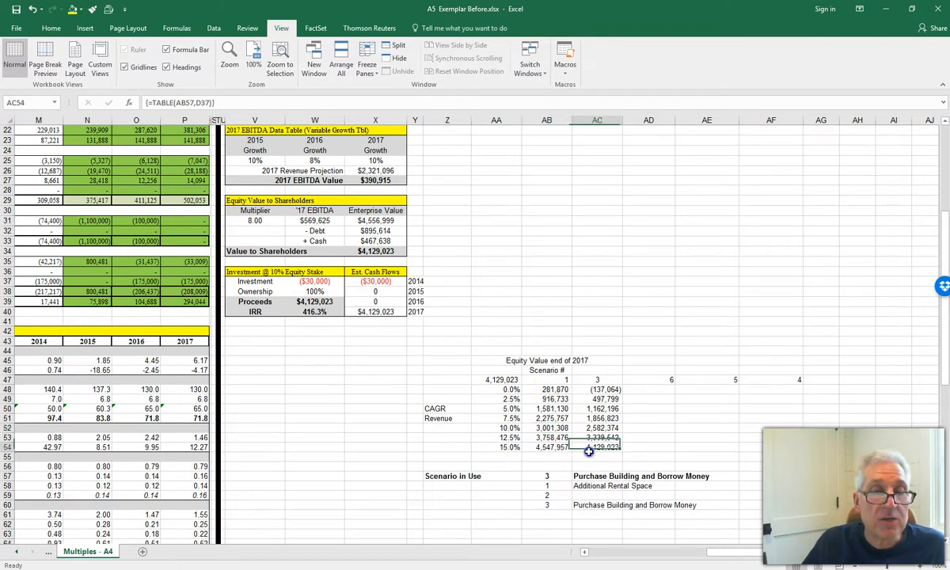
{"action": "left_click", "coordinate": [546, 436]}
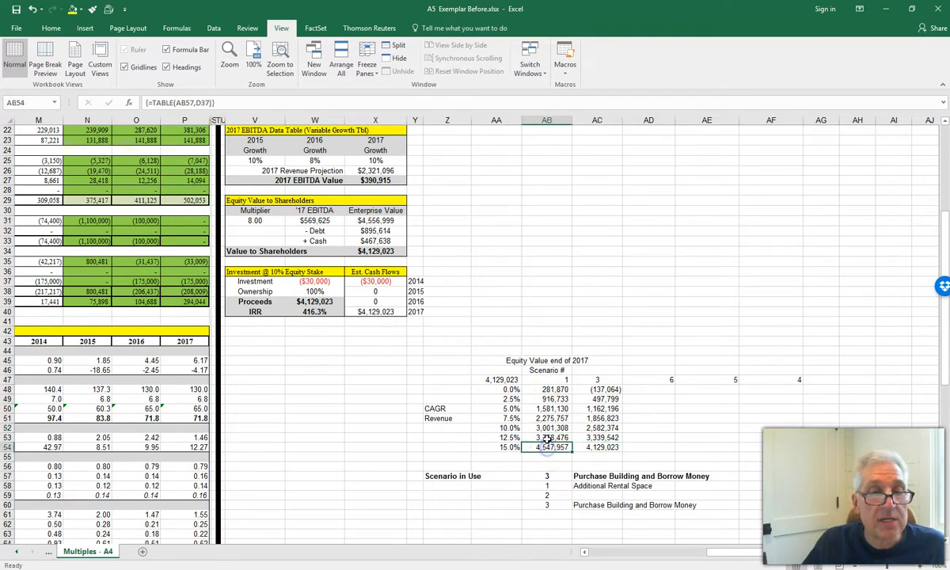
{"action": "left_click", "coordinate": [544, 389]}
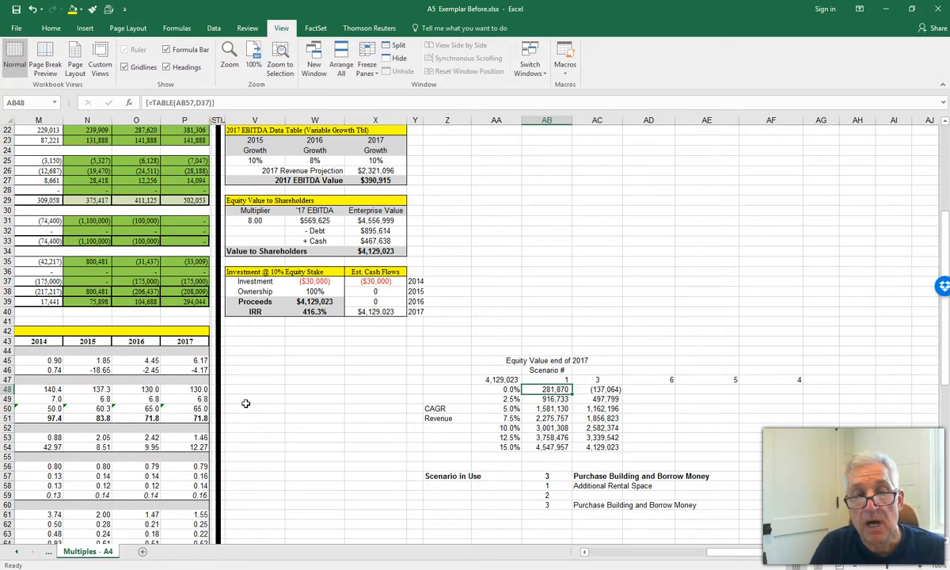
Step: Review the equity value table's growth rate inputs, scenario 1 heading and corner formula alongside the scenario list and shareholder valuation
{"action": "left_click", "coordinate": [490, 391]}
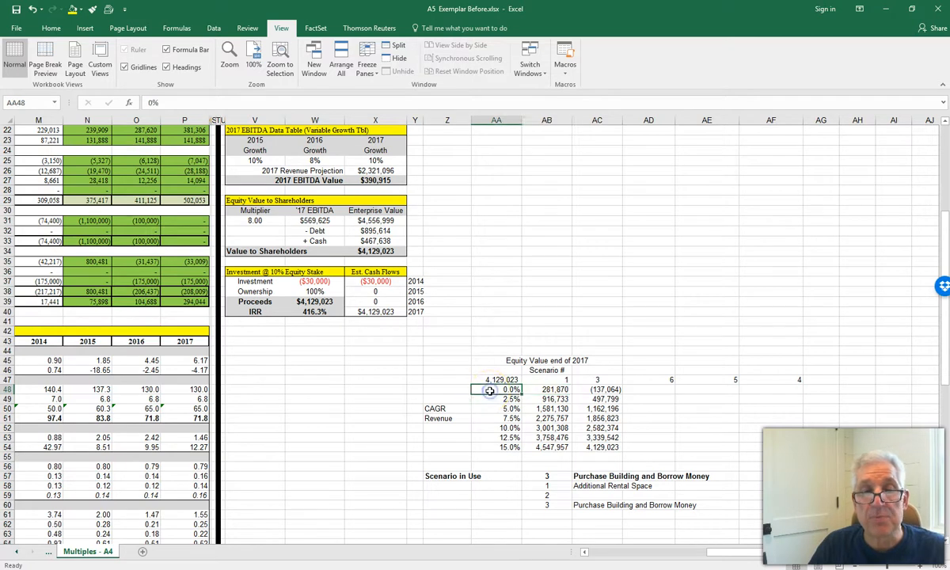
{"action": "left_click", "coordinate": [536, 380]}
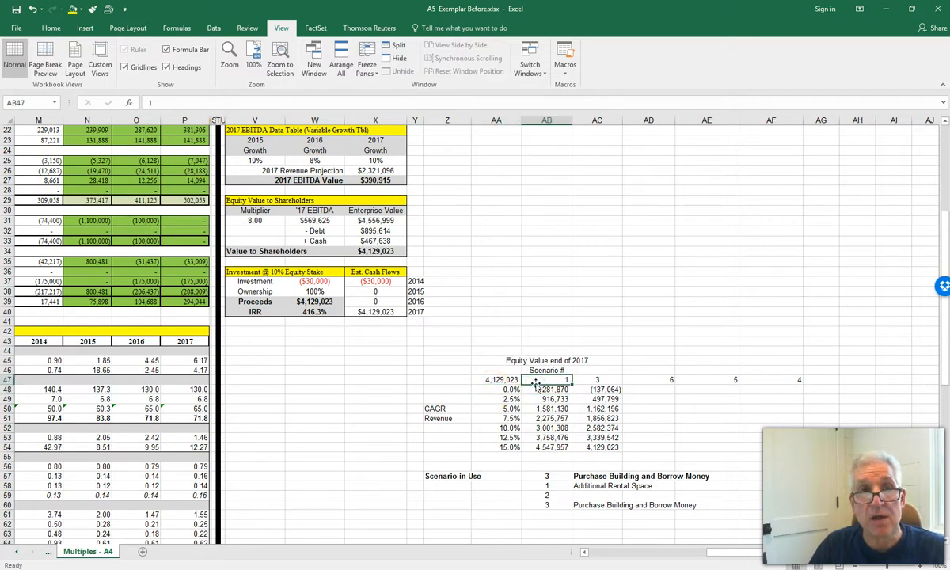
{"action": "scroll", "coordinate": [536, 383], "scroll_direction": "down", "scroll_amount": 4}
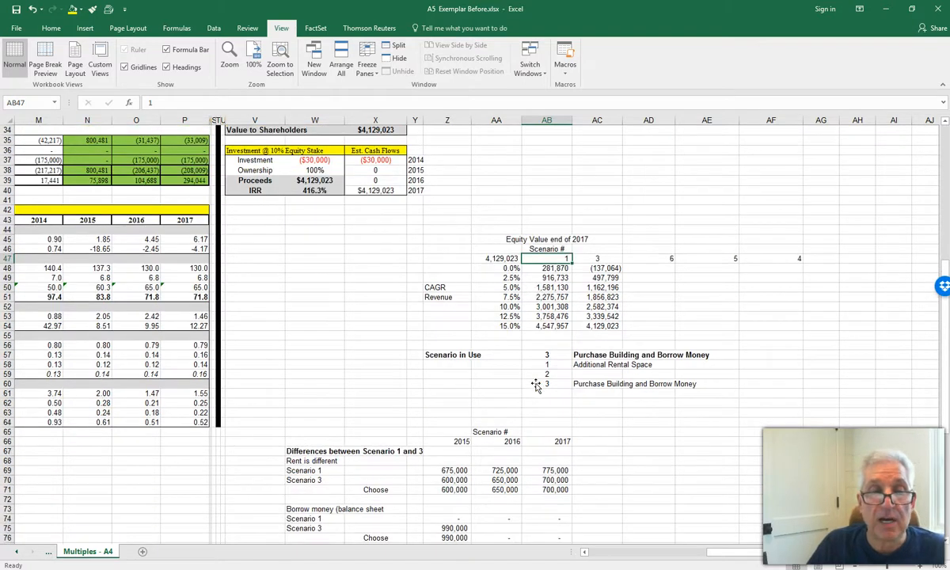
{"action": "left_click", "coordinate": [496, 258]}
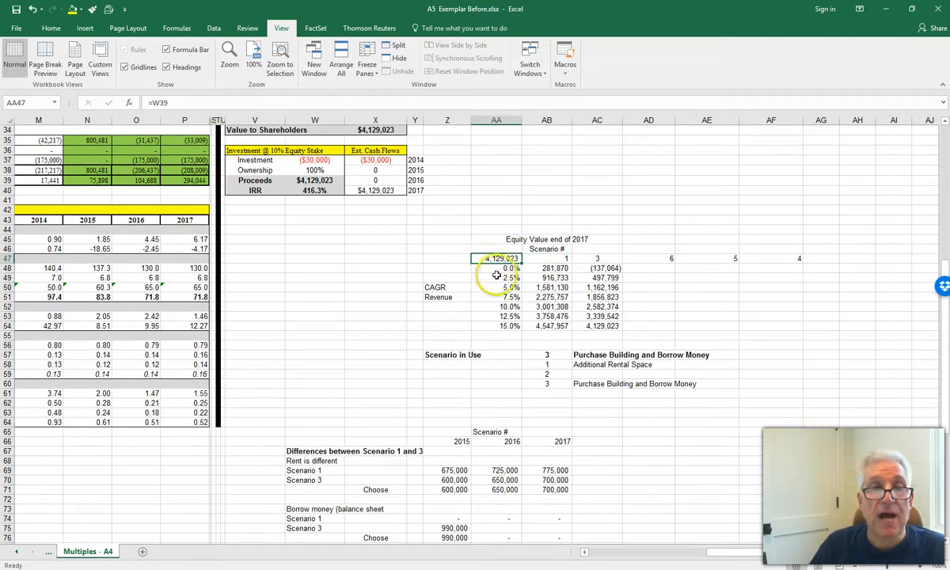
{"action": "left_click_drag", "start_coordinate": [496, 269], "coordinate": [495, 287]}
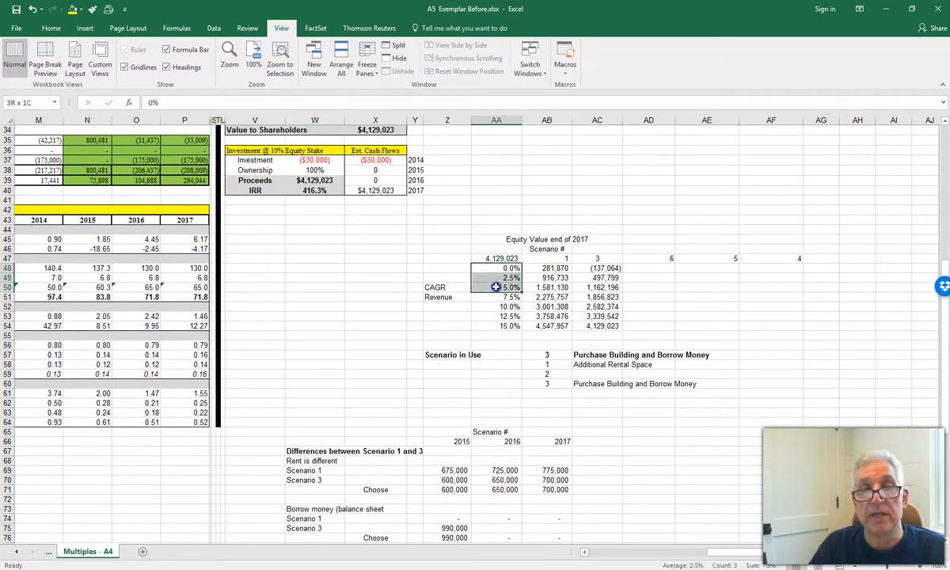
{"action": "left_click", "coordinate": [492, 268]}
{"action": "scroll", "coordinate": [425, 400], "scroll_direction": "up", "scroll_amount": 3}
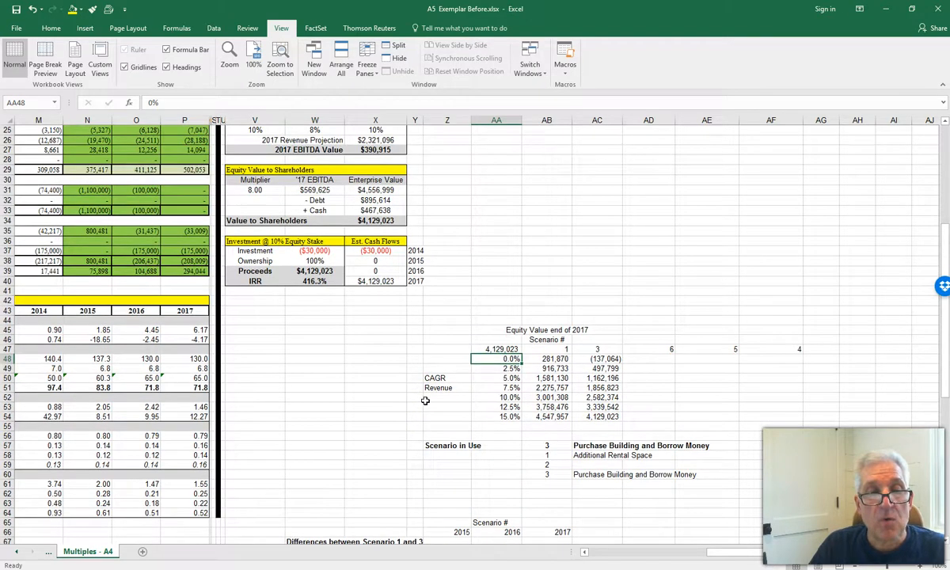
{"action": "scroll", "coordinate": [425, 401], "scroll_direction": "up", "scroll_amount": 1}
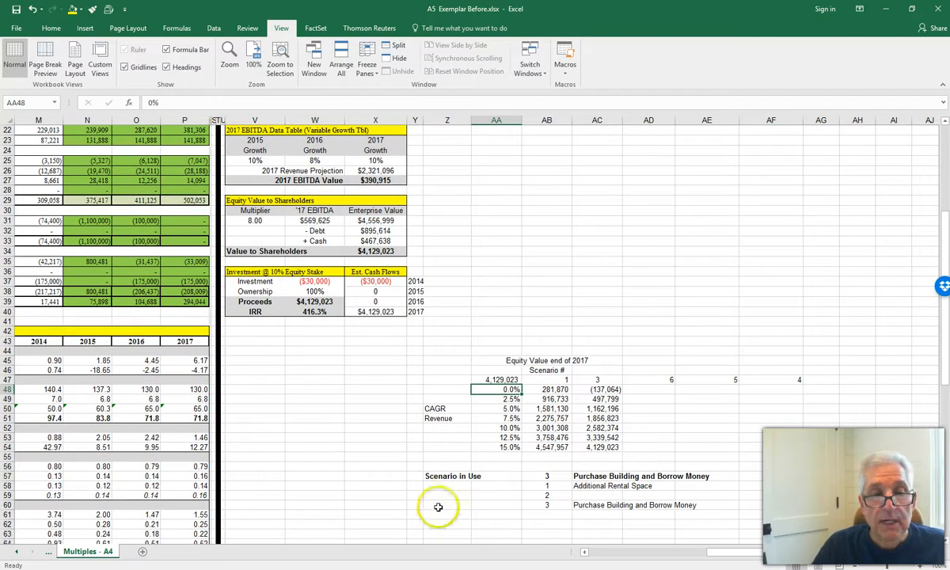